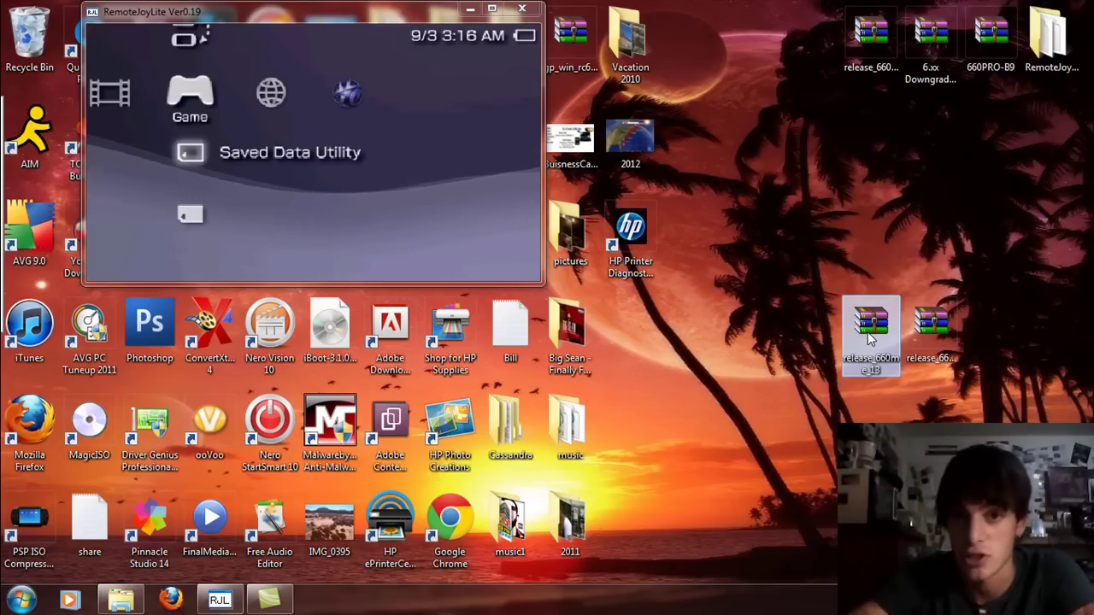
- Arrange the release_660me_13 and release_660lme_13 archives side by side on the desktop, closer to the other archives
click(937, 323)
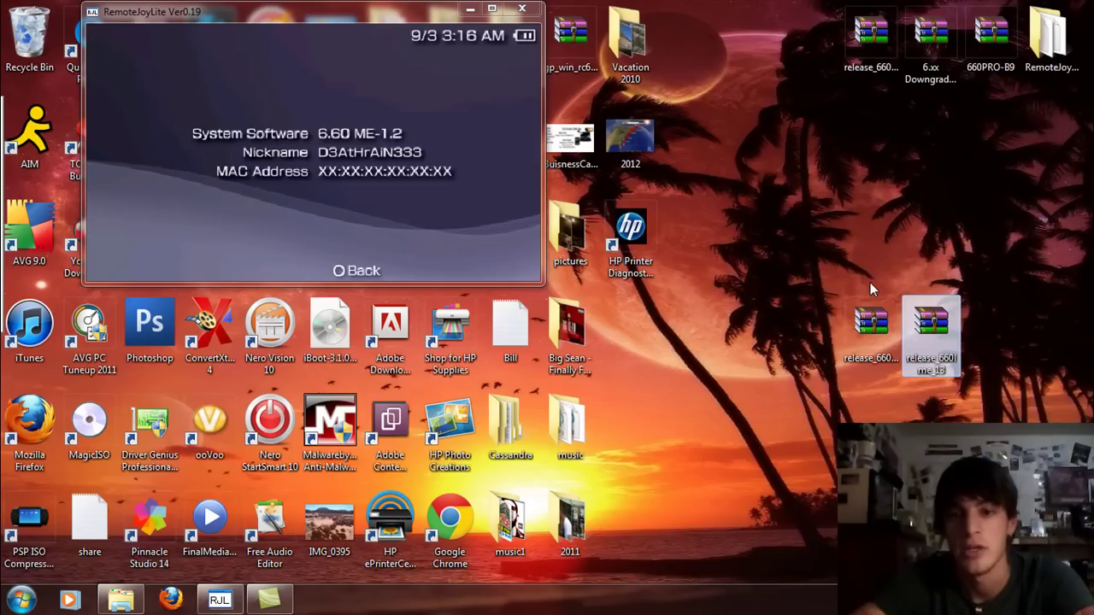
click(873, 321)
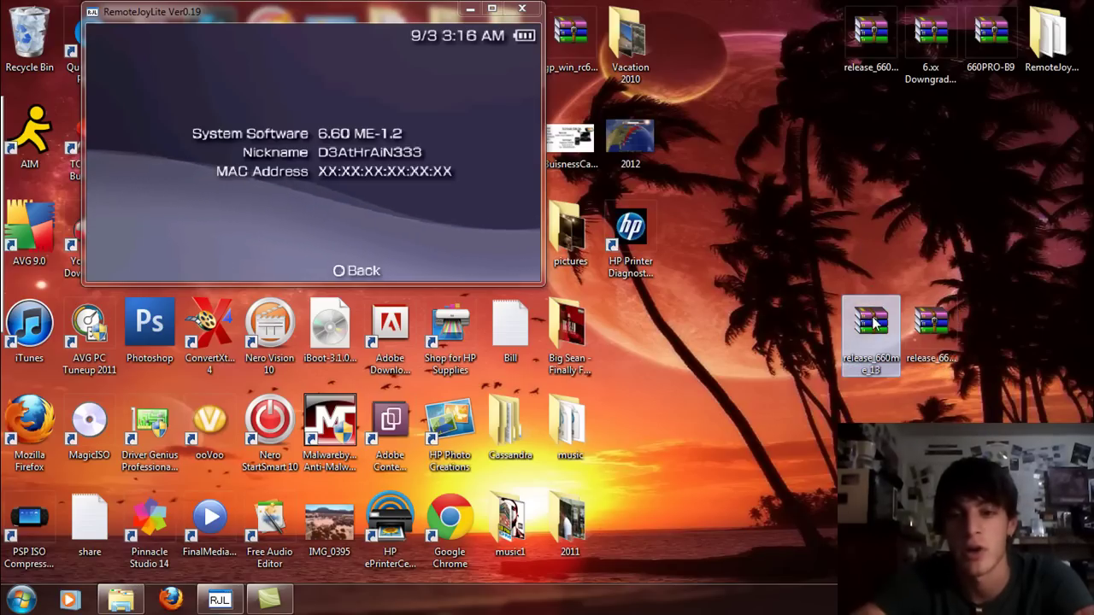
drag(874, 320, 796, 318)
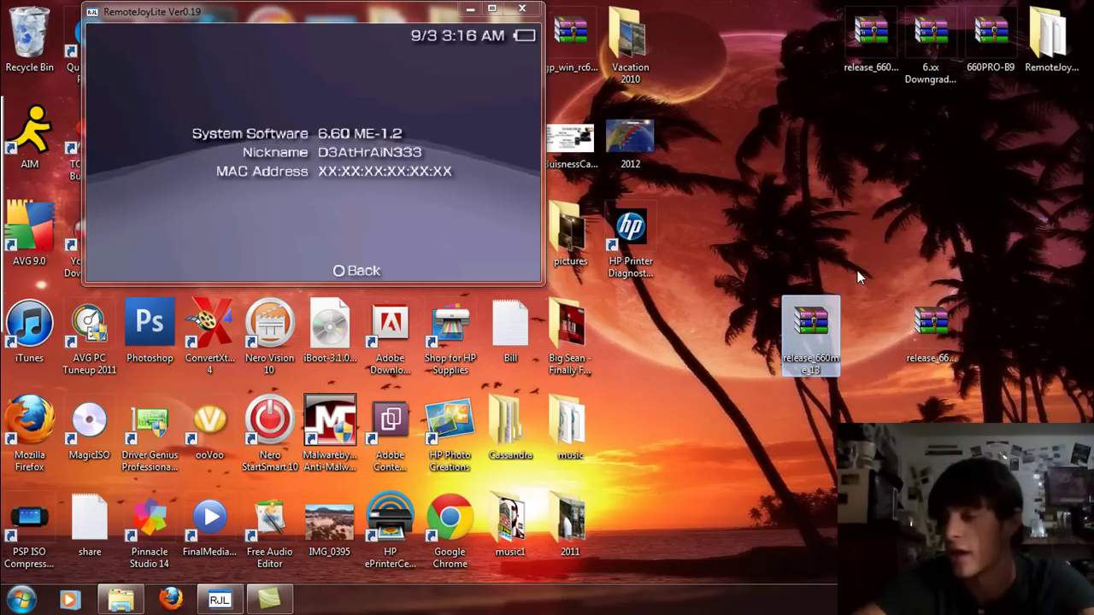
click(934, 323)
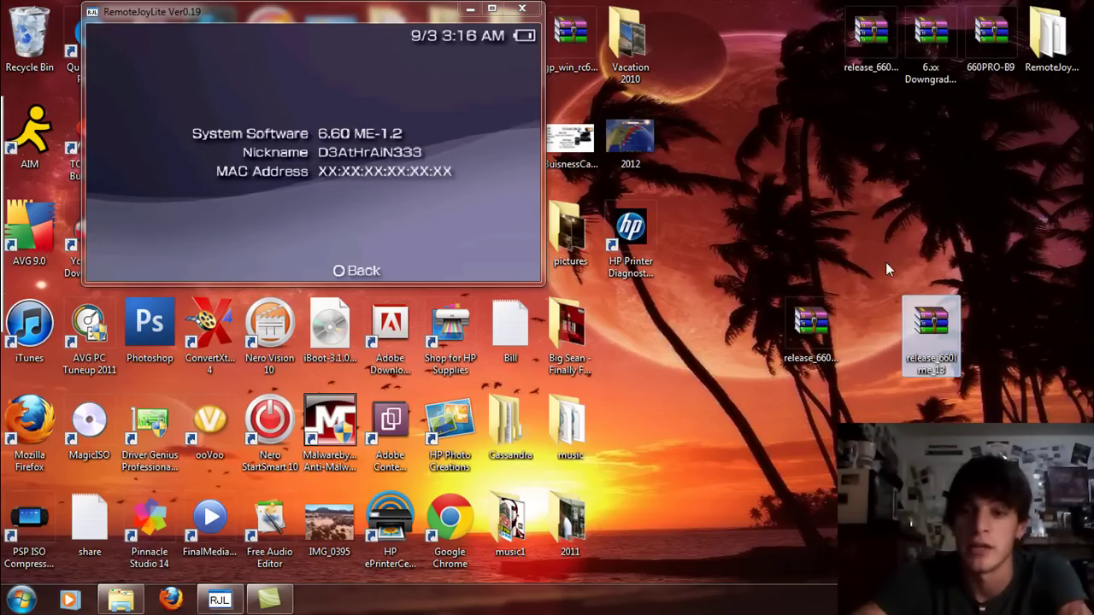
click(815, 323)
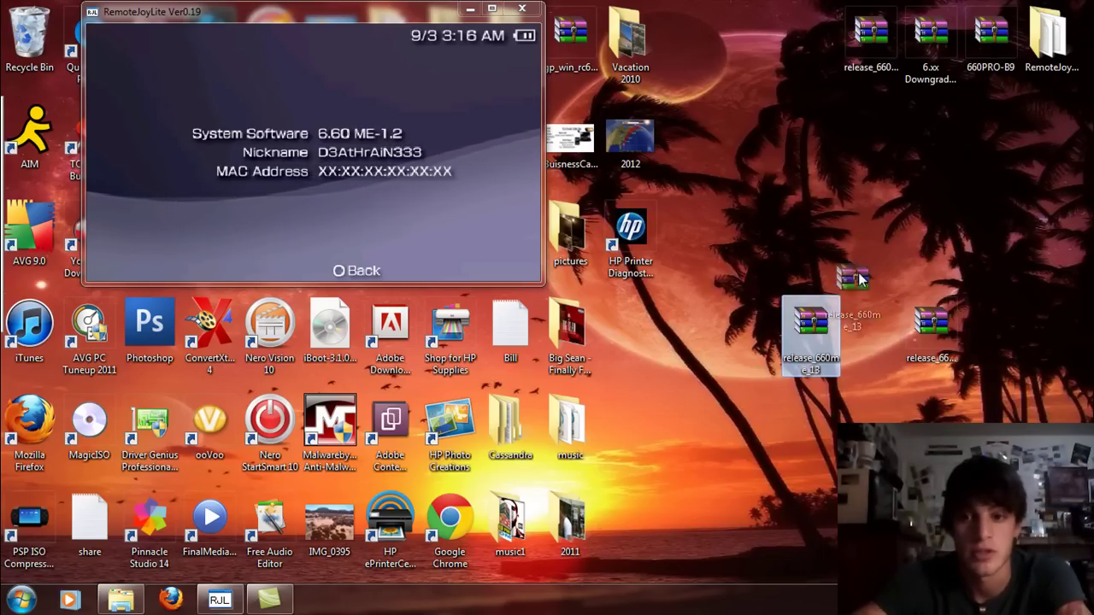
drag(816, 323, 873, 232)
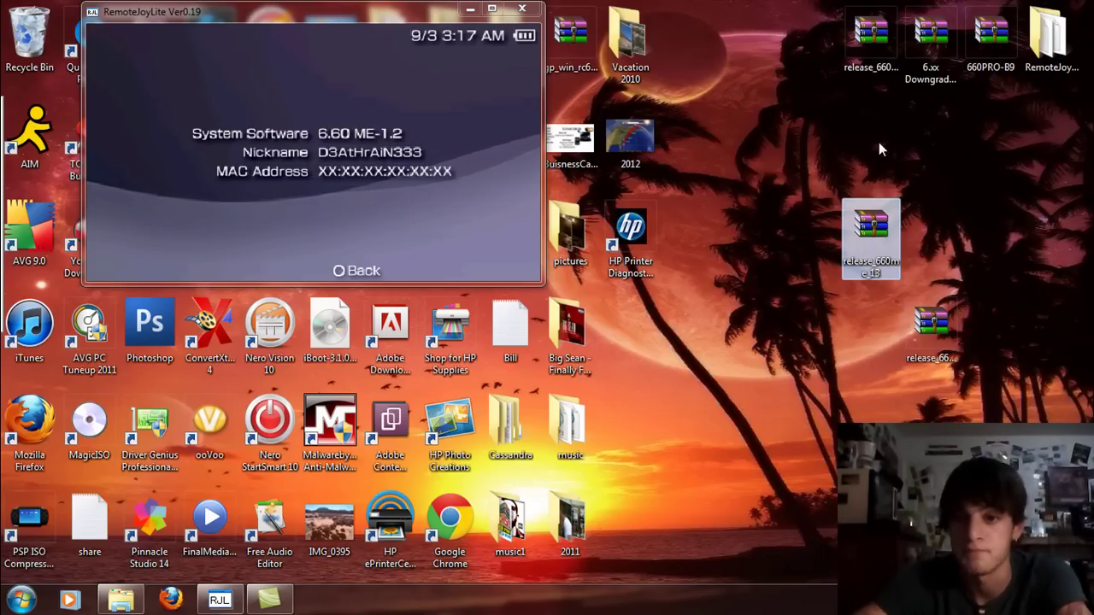
drag(875, 200, 931, 244)
click(994, 222)
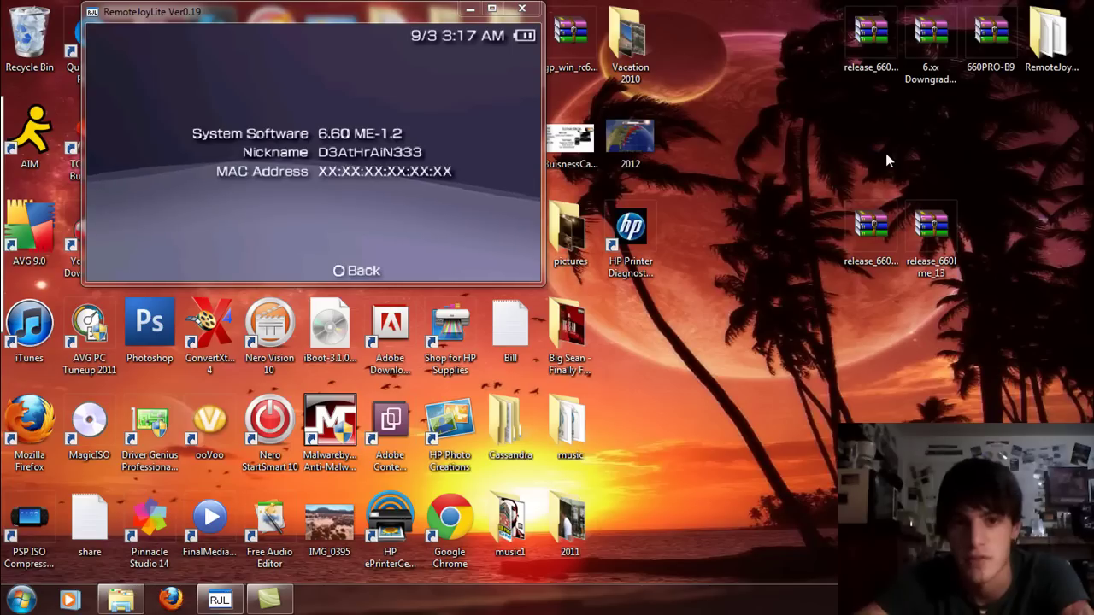
- Open the release_660me_13 archive, dismiss the license reminder and enter its release_660me folder
click(865, 260)
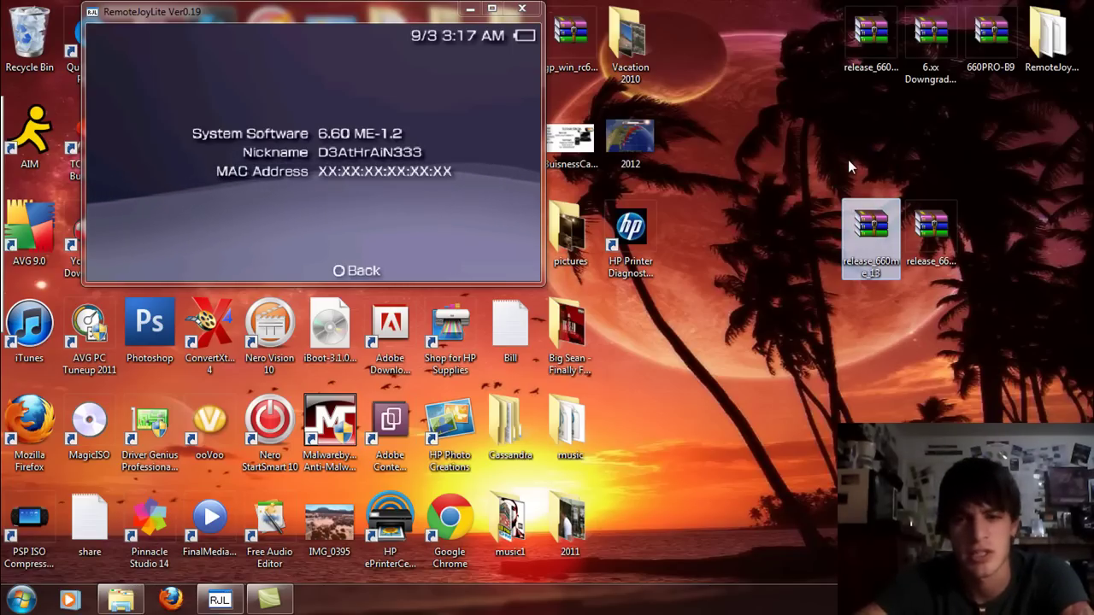
double_click(872, 229)
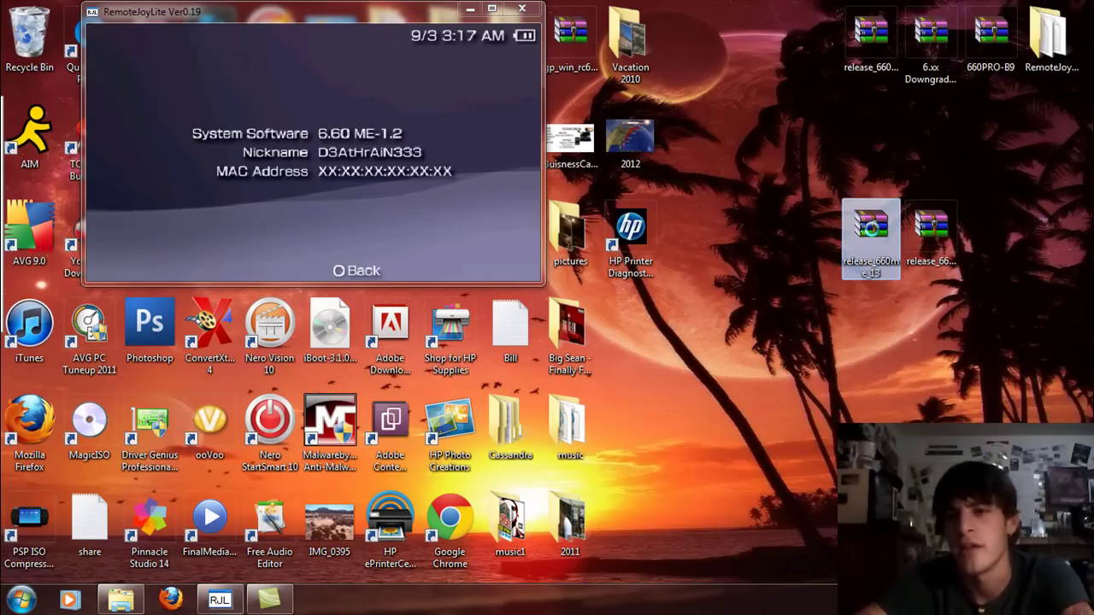
right_click(863, 231)
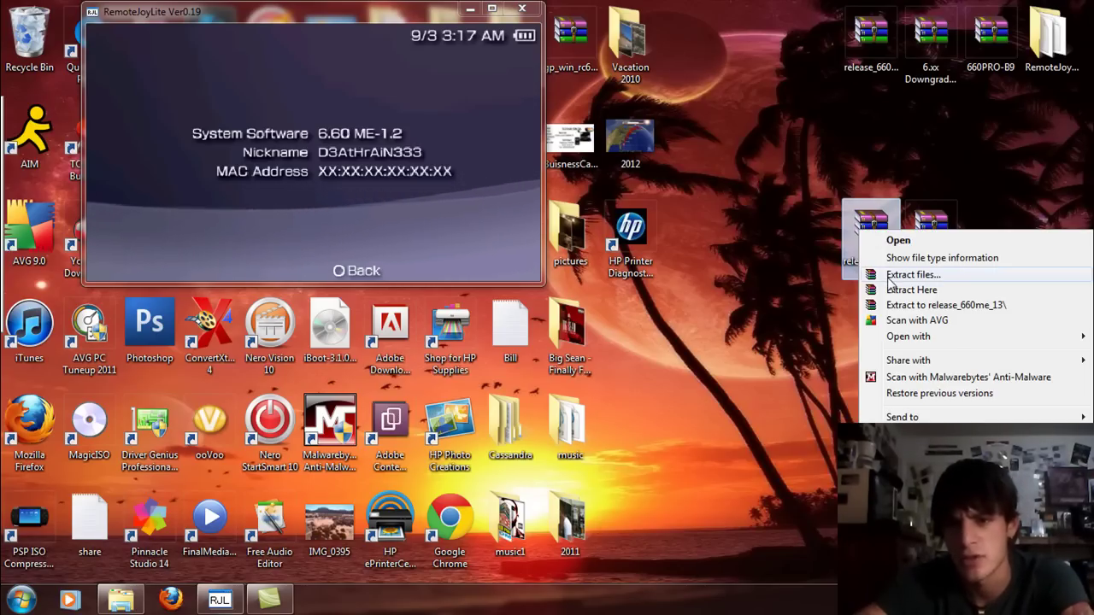
click(821, 216)
double_click(869, 233)
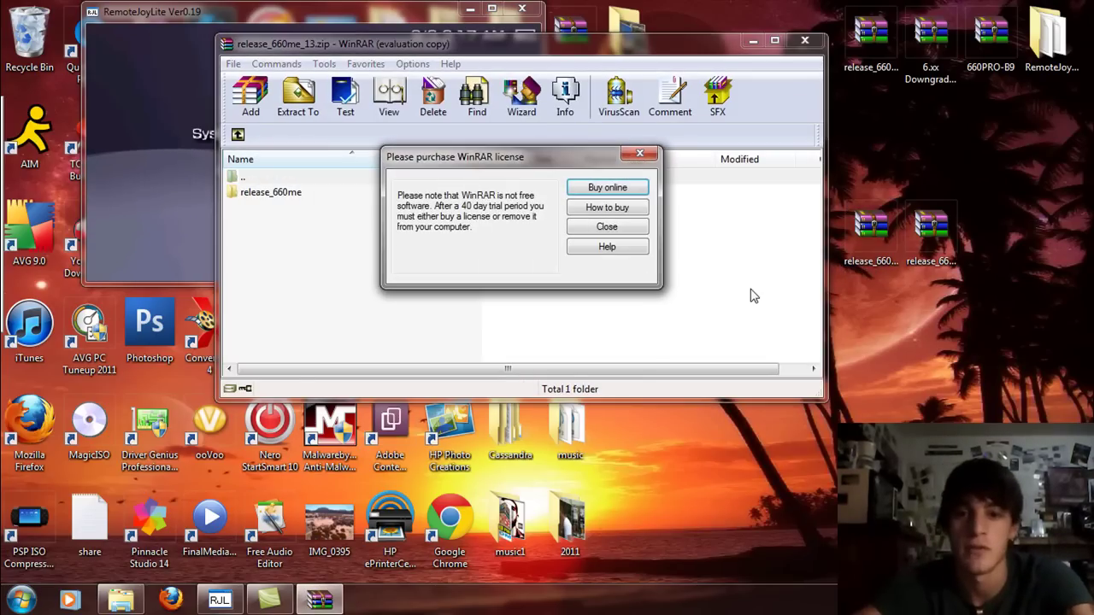
click(623, 226)
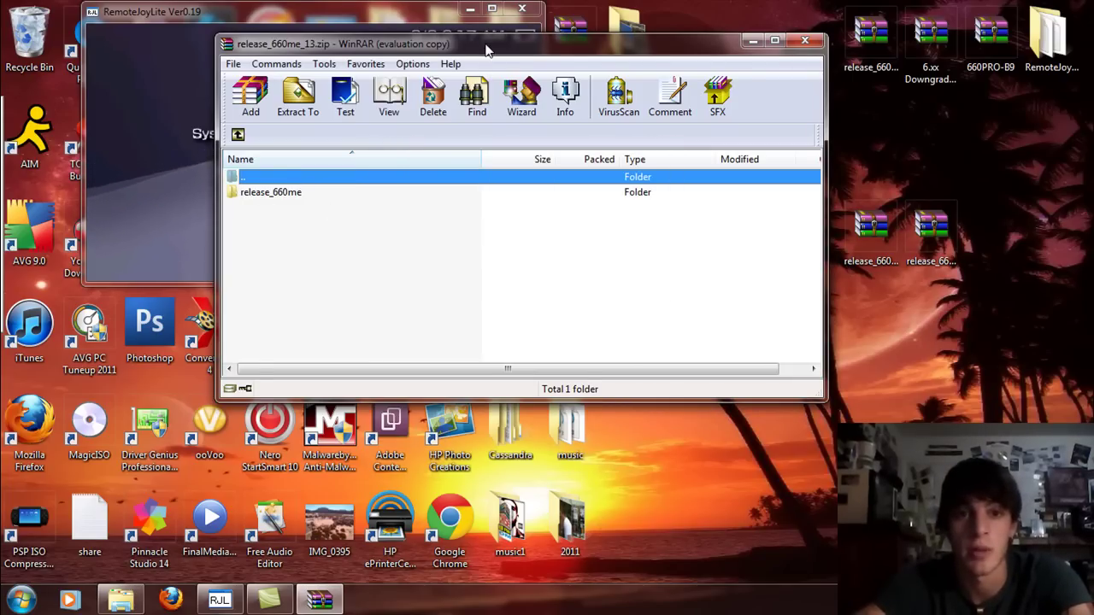
drag(486, 51, 568, 91)
double_click(366, 234)
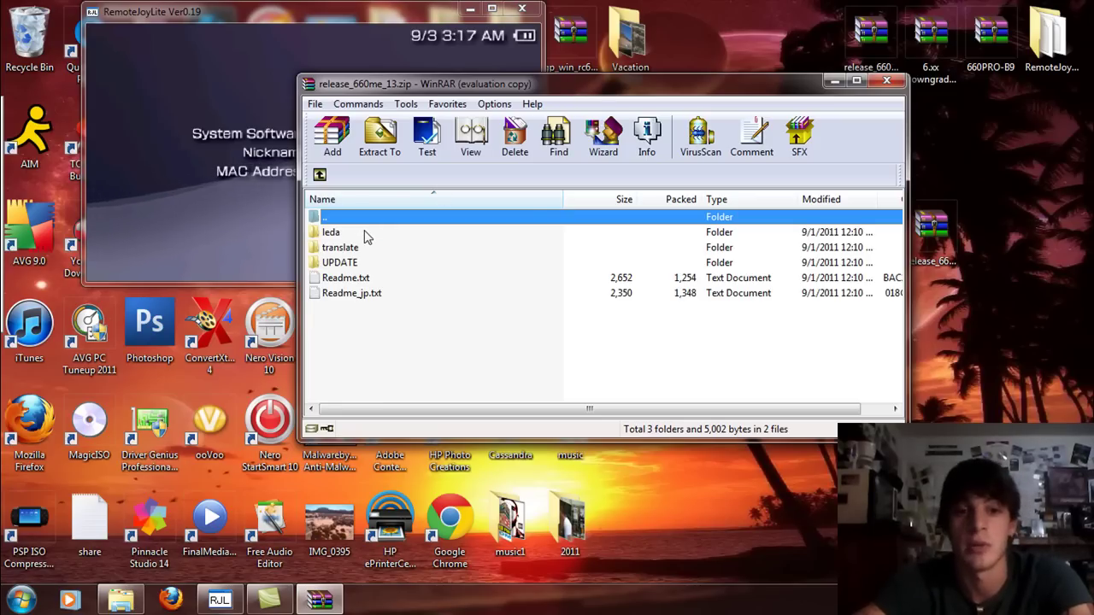
- Look over the archive's leda, translate and UPDATE folders, including the contents of UPDATE
click(332, 233)
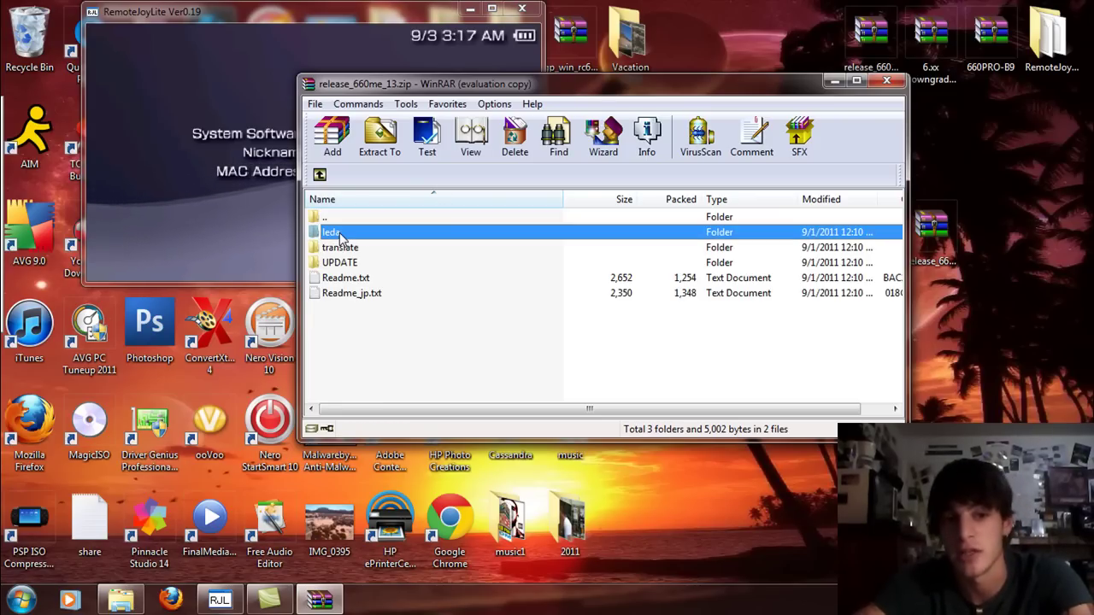
click(351, 247)
click(352, 262)
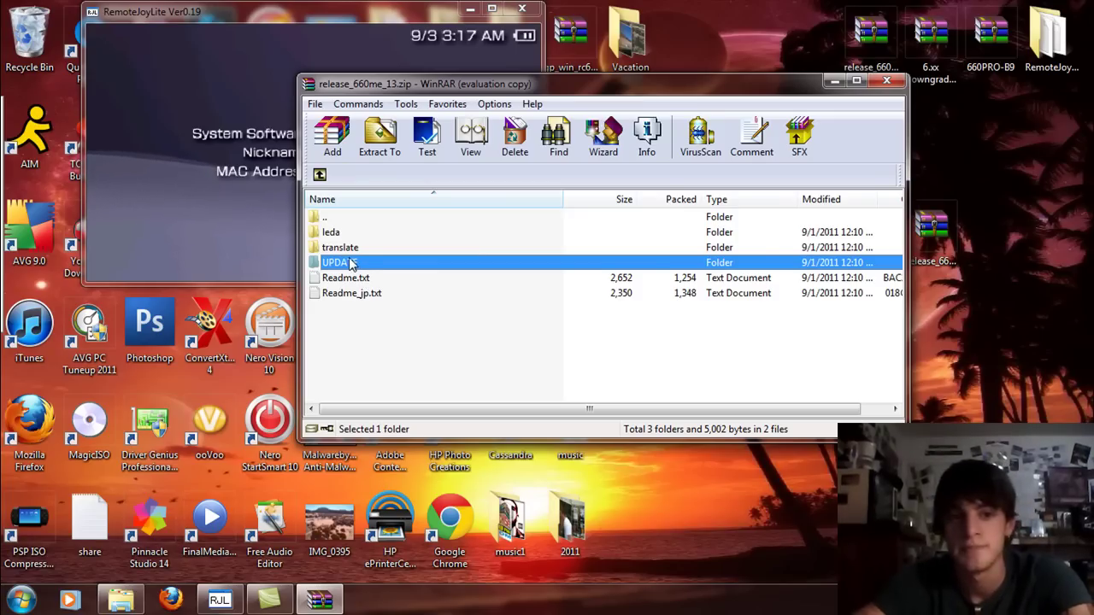
double_click(350, 265)
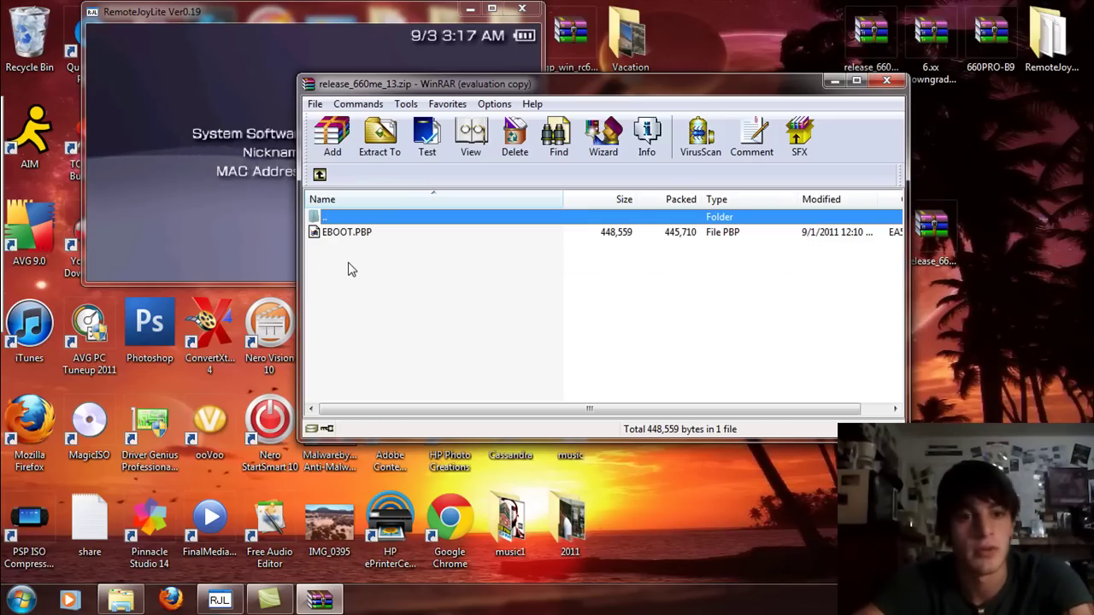
click(319, 175)
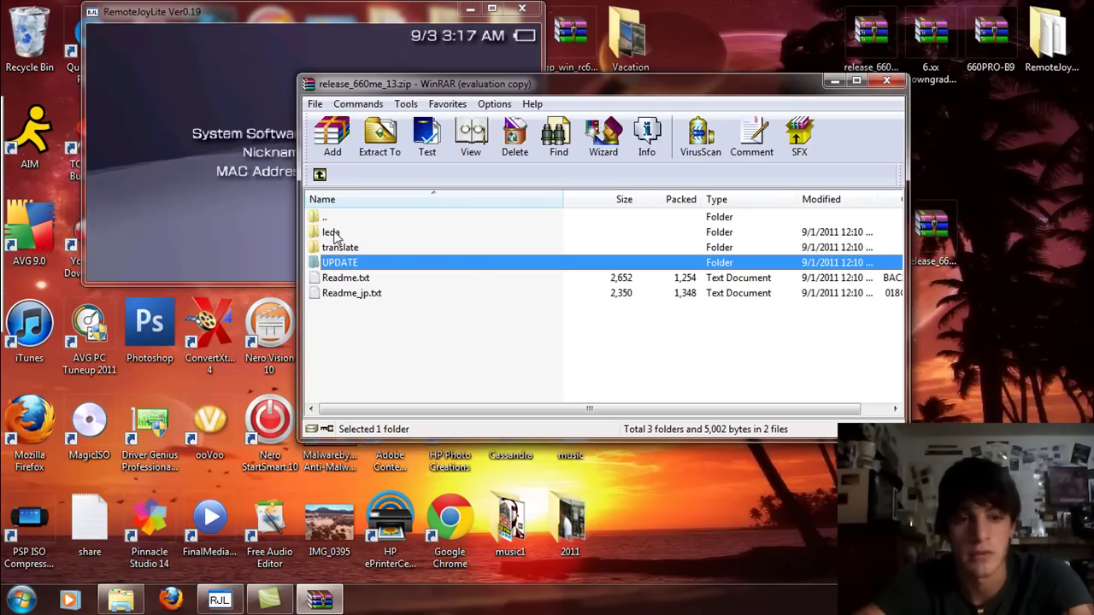
drag(509, 94, 439, 73)
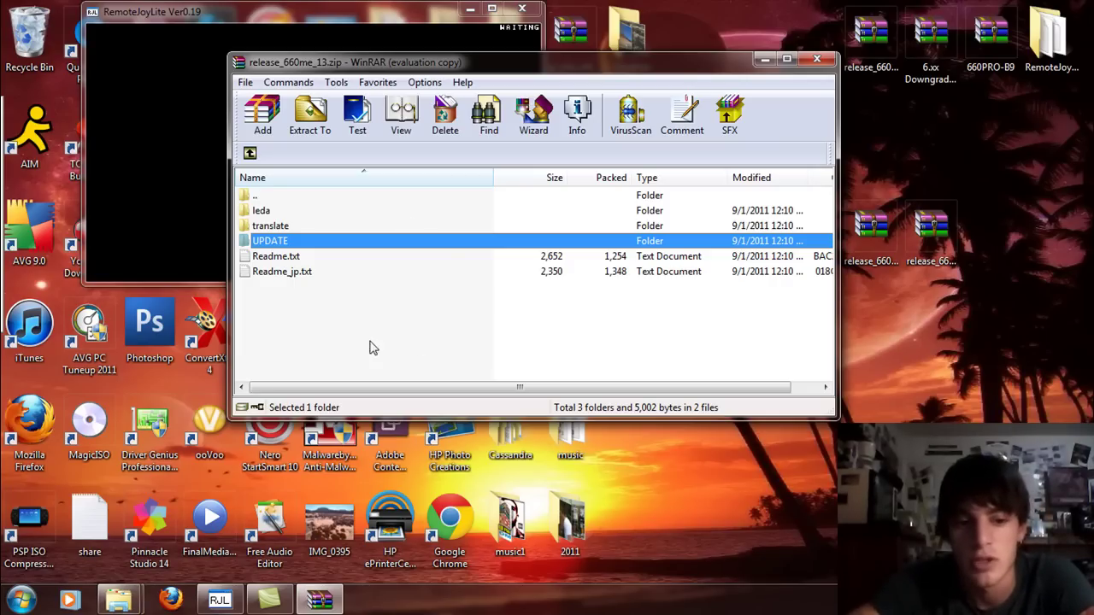
- Browse the computer's drives in Windows Explorer and open the PSP memory stick, Removable Disk (K:)
click(120, 600)
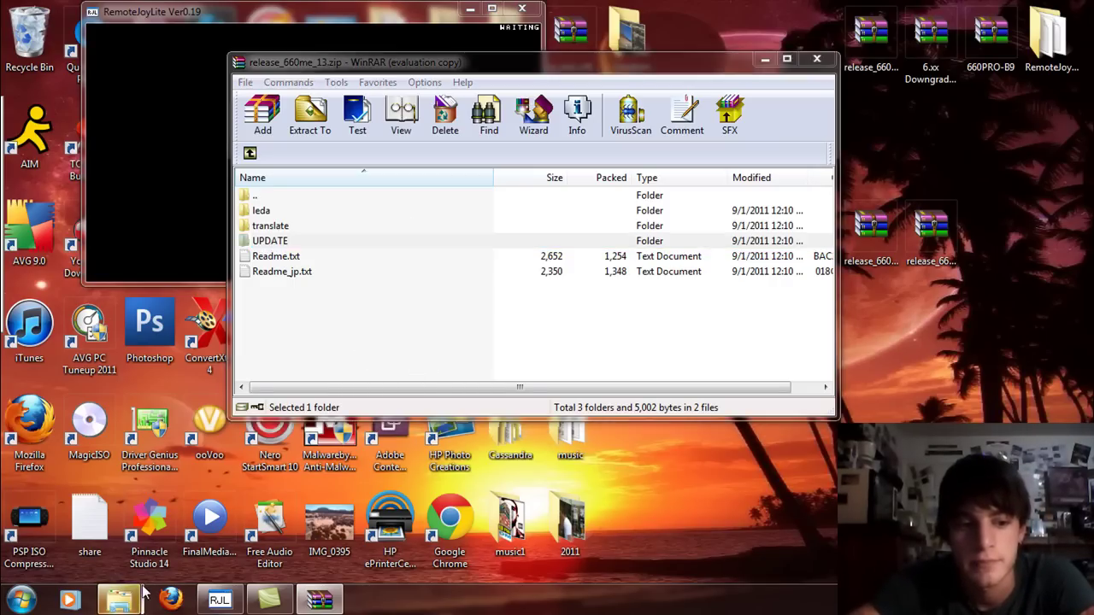
click(353, 466)
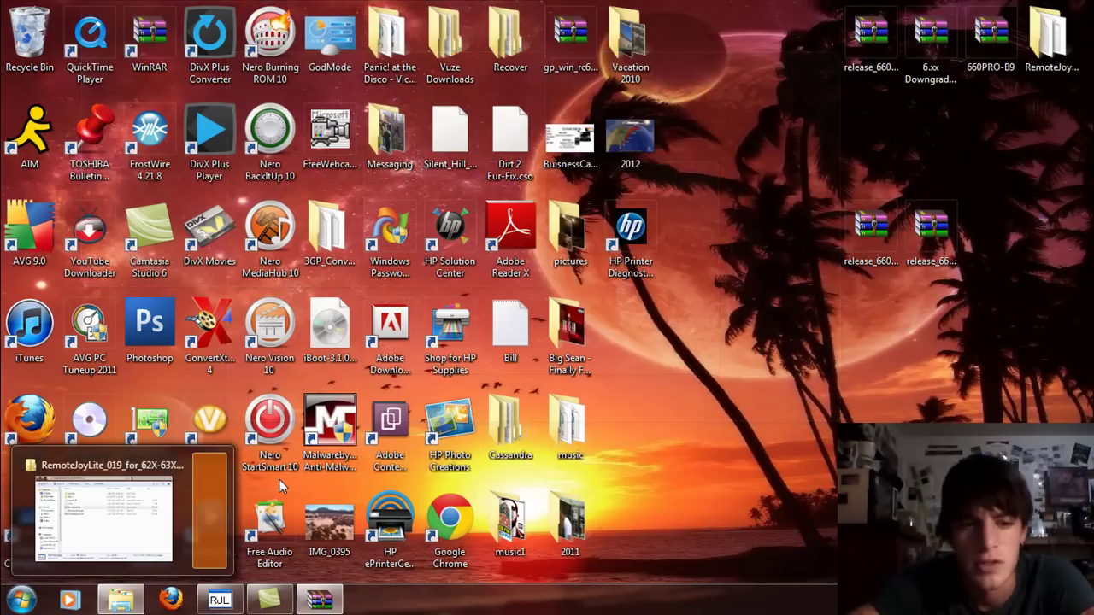
click(22, 601)
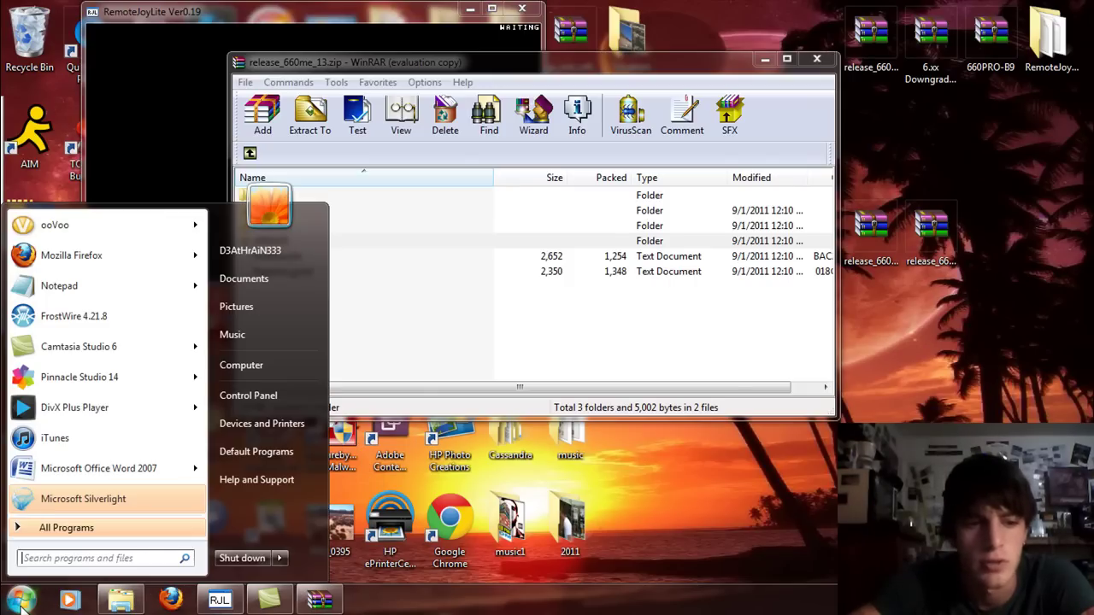
click(269, 368)
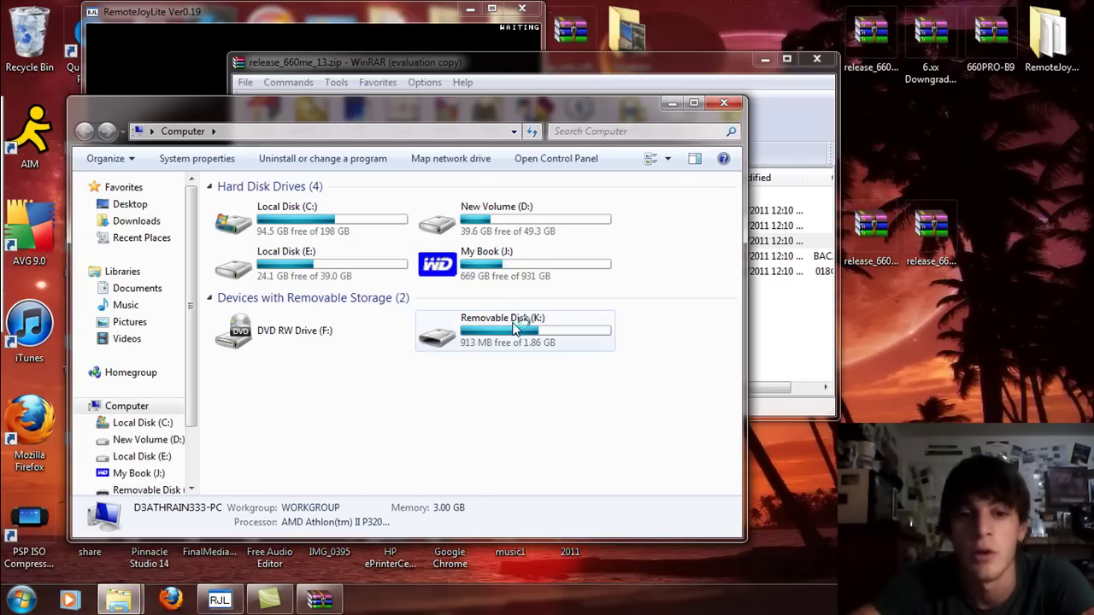
double_click(515, 327)
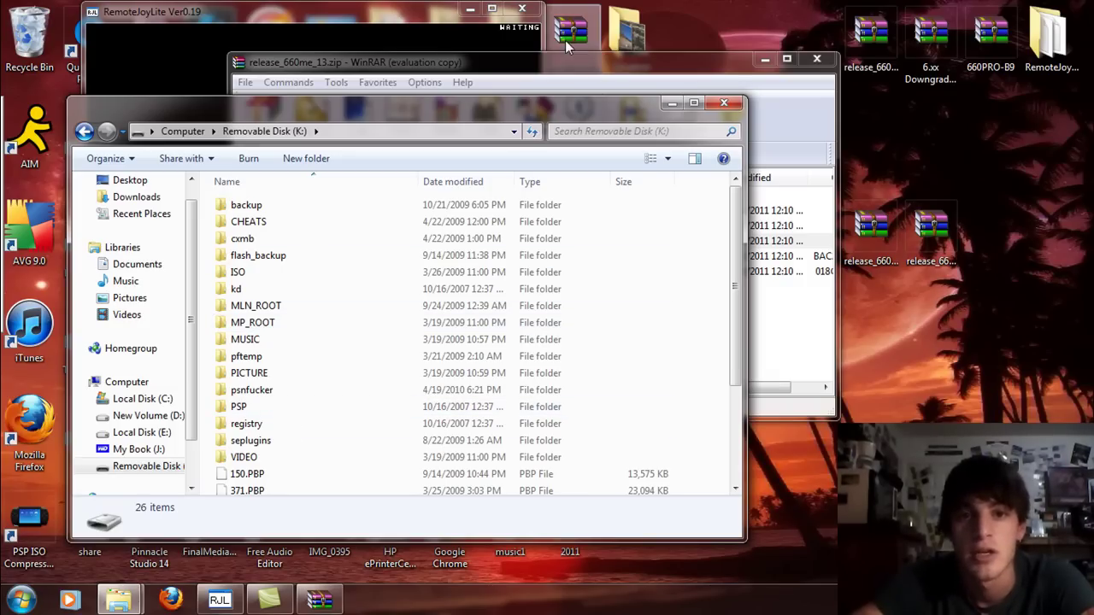
- Return to the release_660me_13 archive in WinRAR and open its leda folder
click(530, 63)
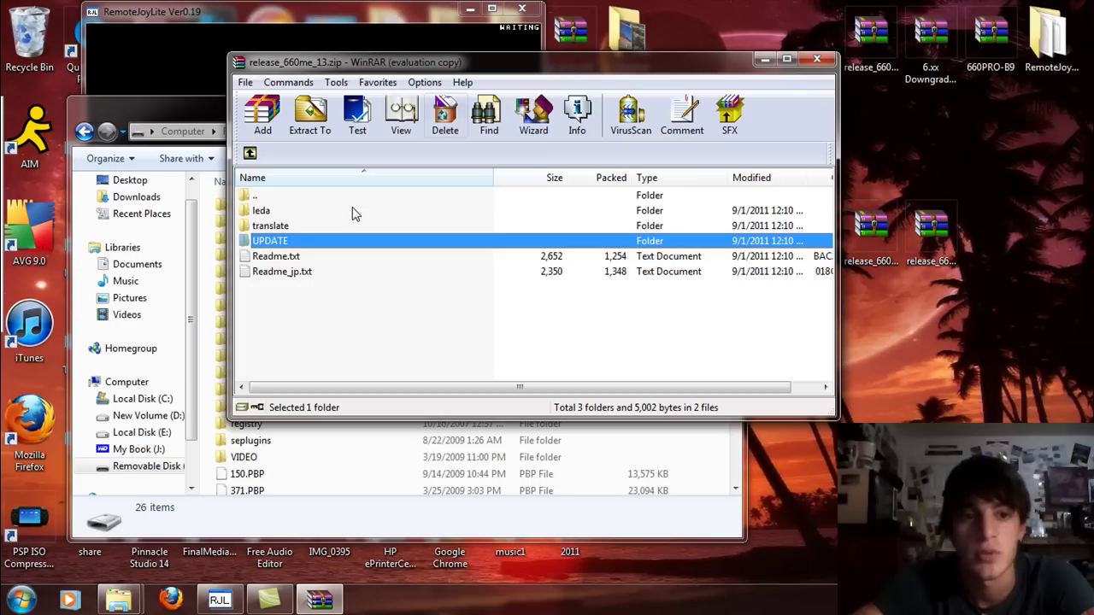
double_click(259, 211)
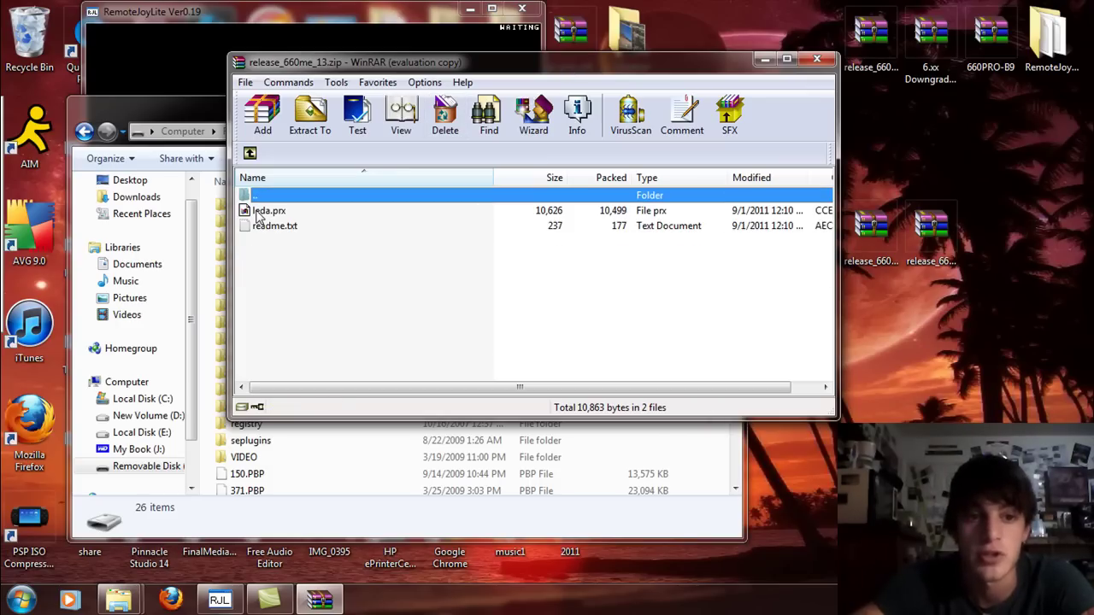
click(330, 462)
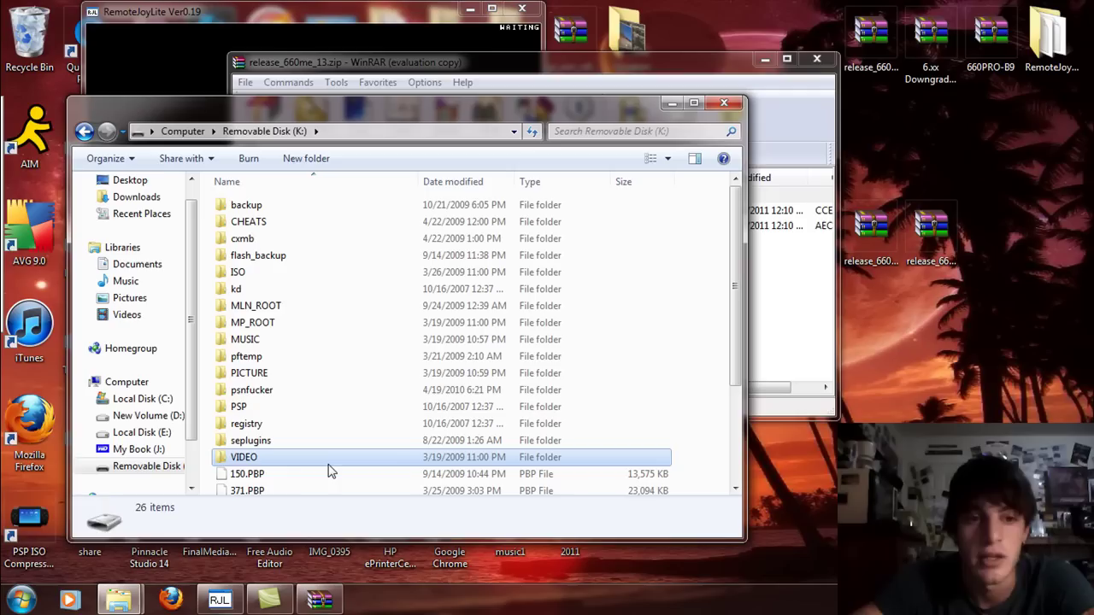
click(769, 277)
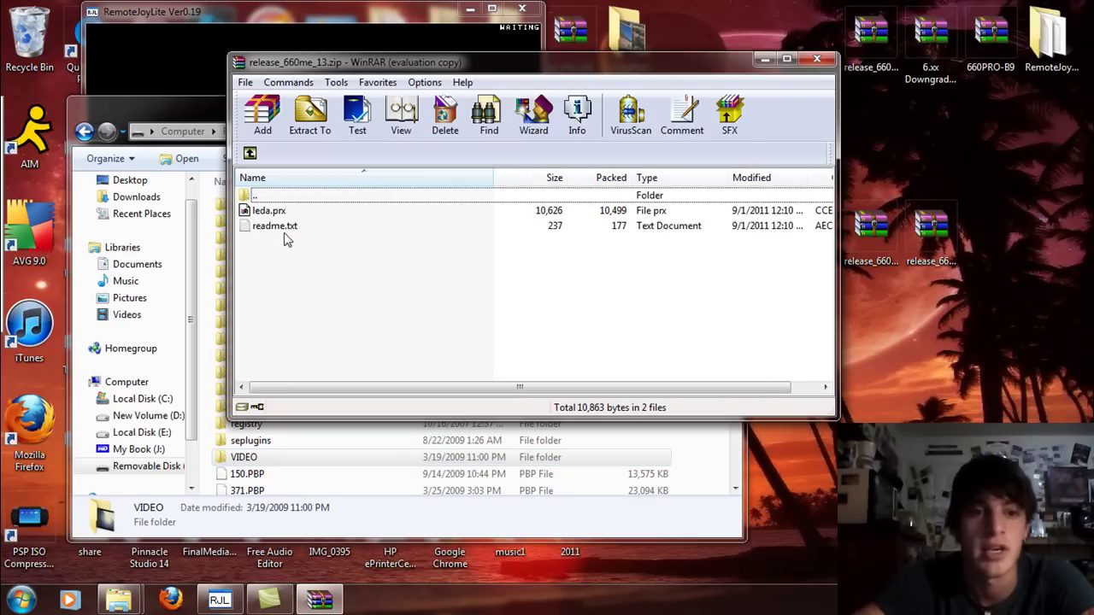
- Open the seplugins folder on Removable Disk (K:) in Windows Explorer
click(283, 475)
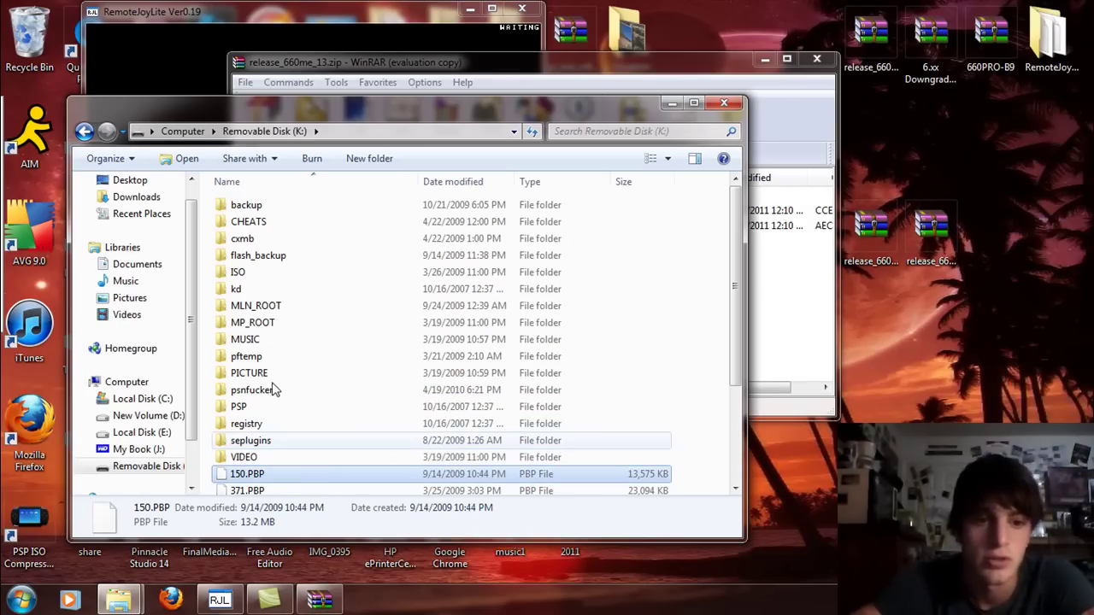
click(298, 440)
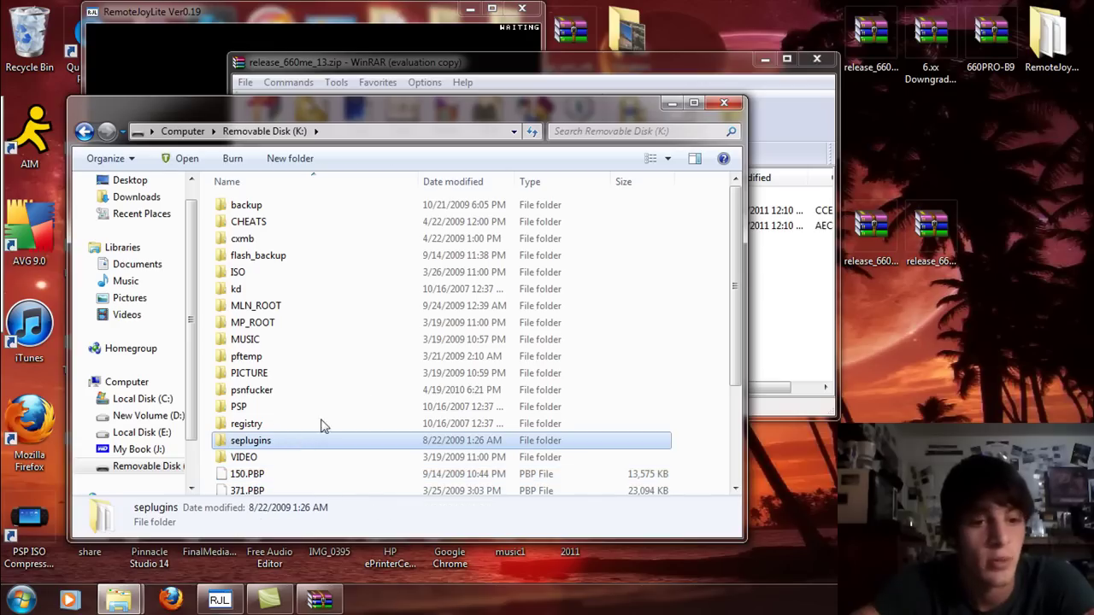
right_click(369, 407)
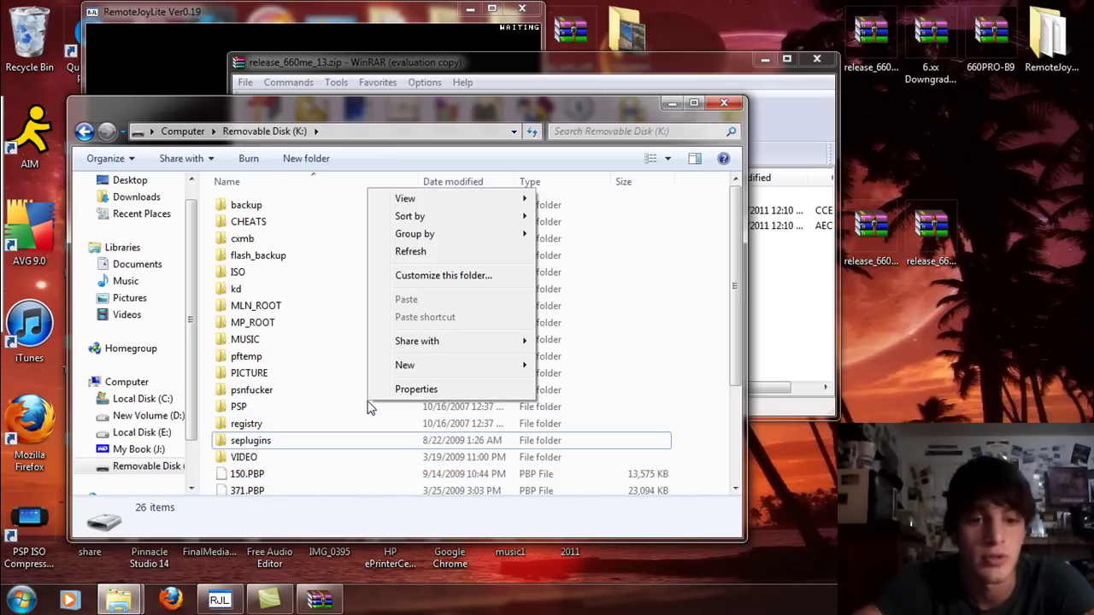
click(449, 369)
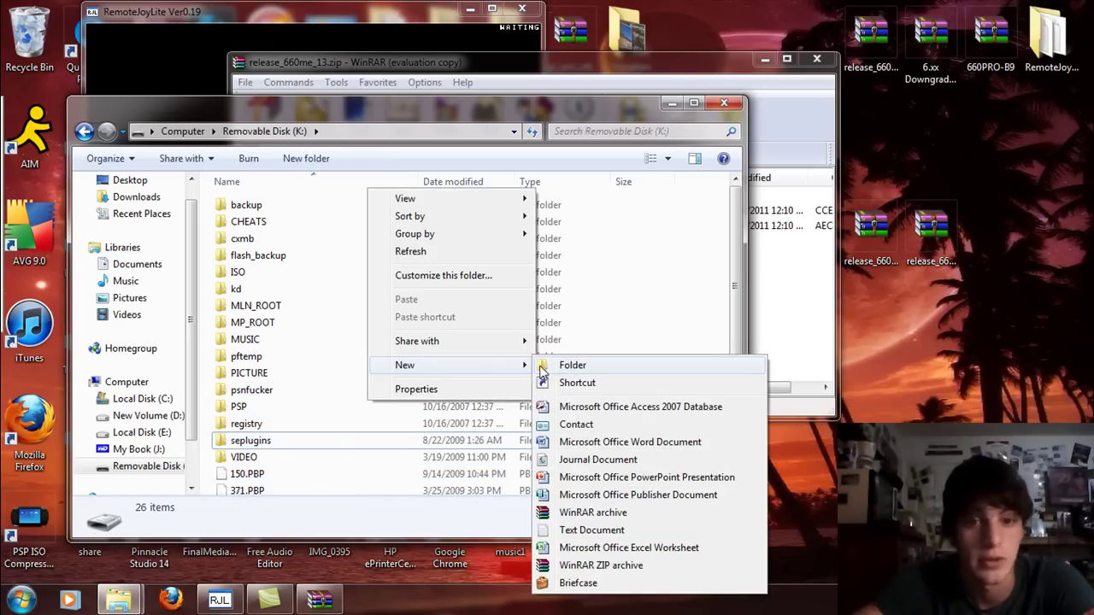
click(250, 447)
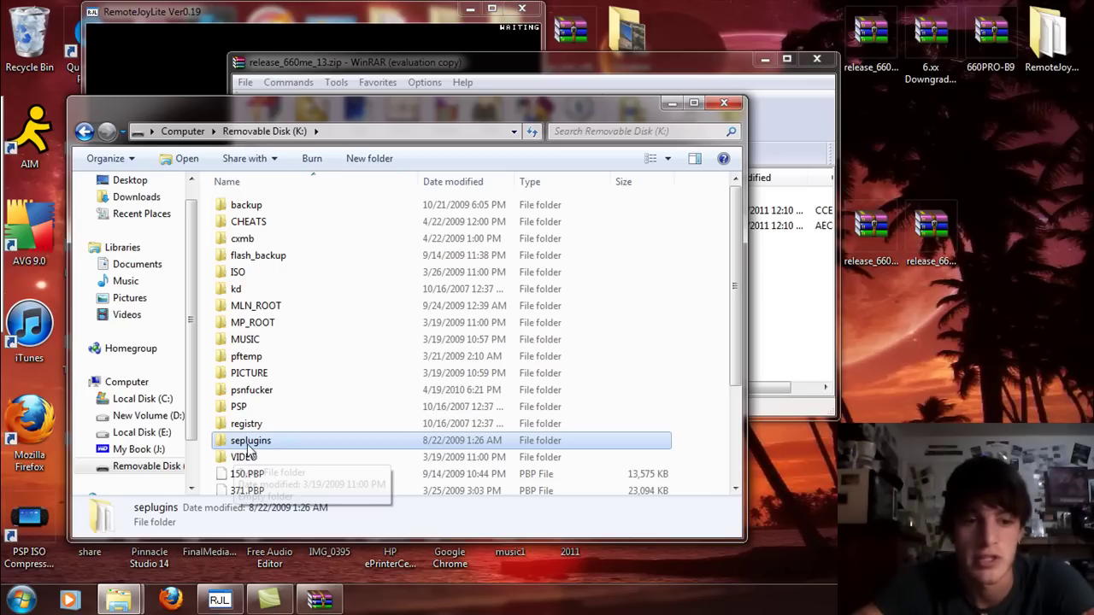
double_click(249, 442)
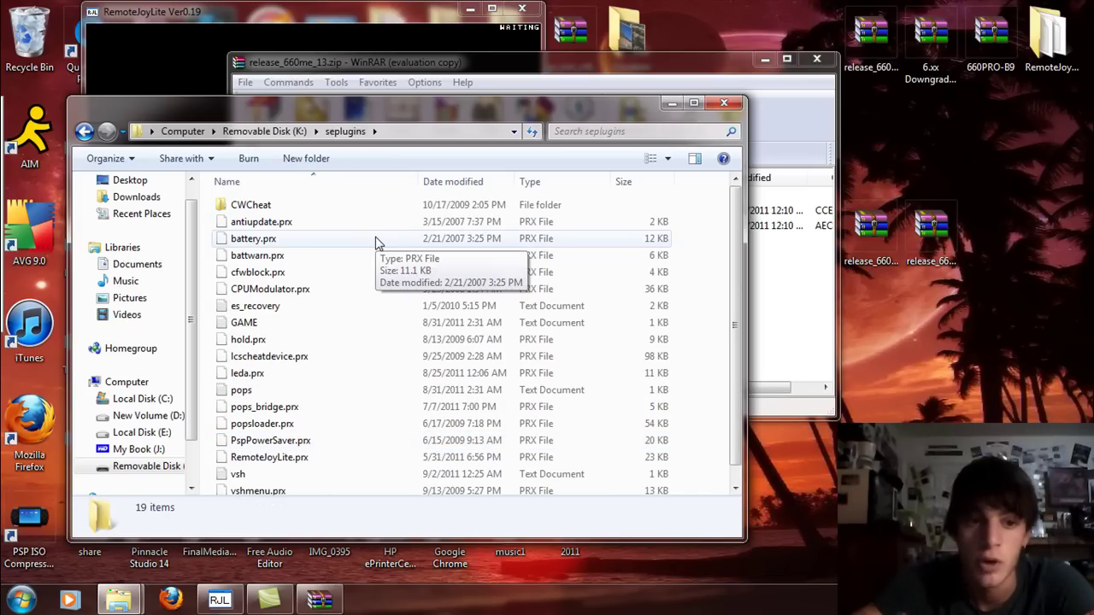
- Copy leda.prx from the release_660me_13 archive into the seplugins folder on Removable Disk (K:), replacing the existing file
click(603, 63)
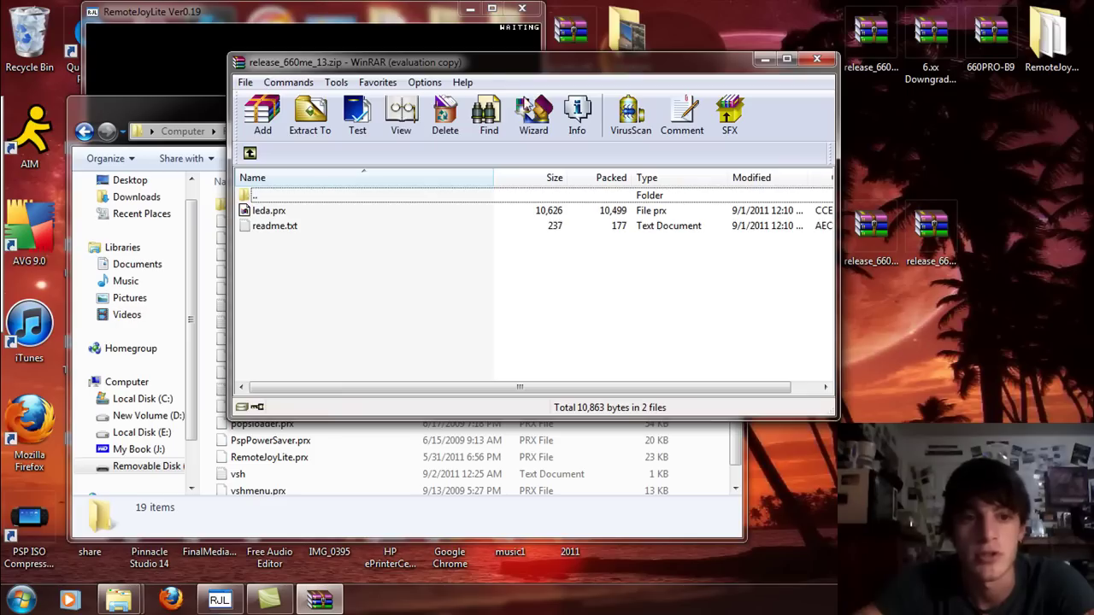
drag(277, 217, 288, 208)
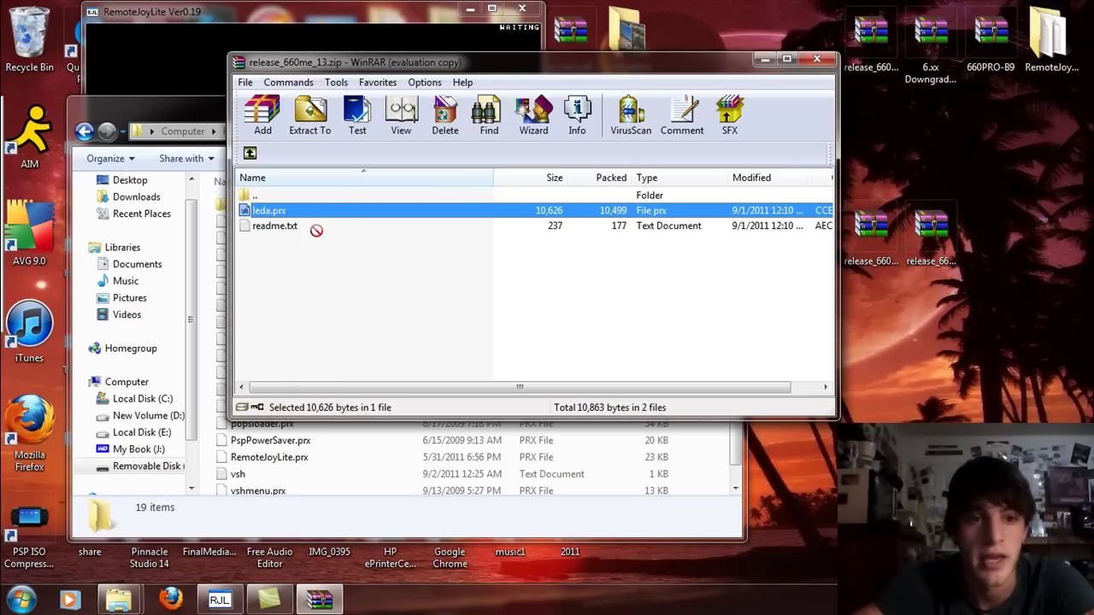
drag(357, 474, 353, 471)
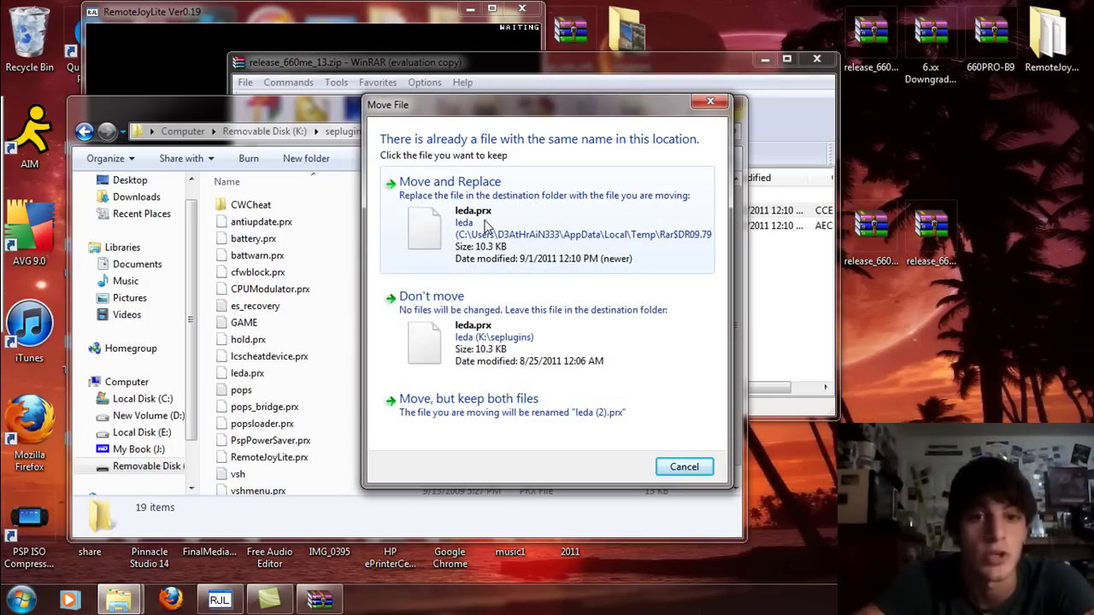
click(485, 224)
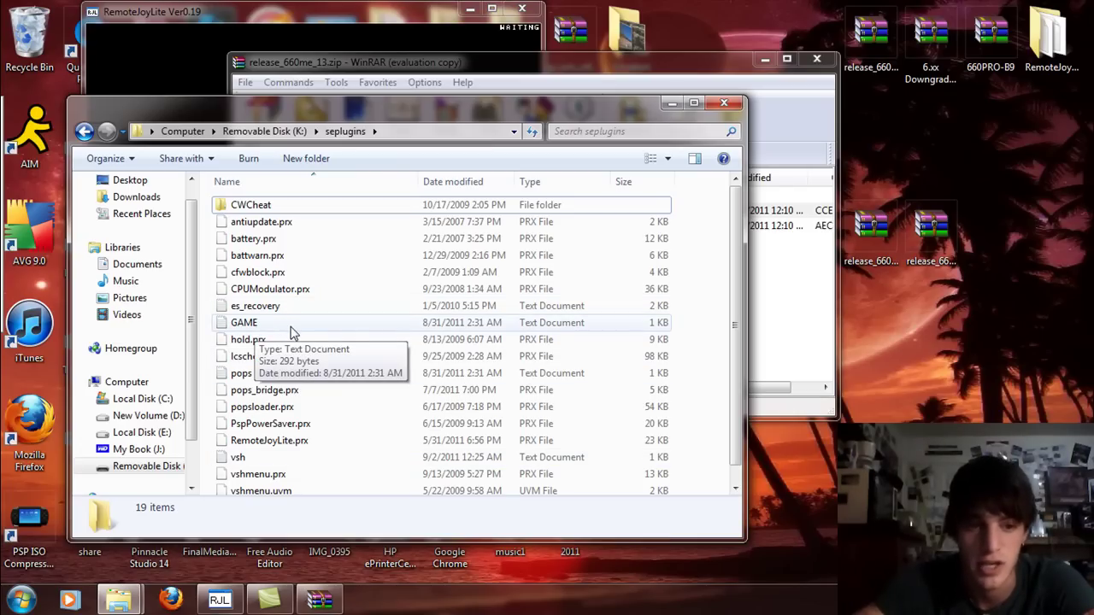
- Open the GAME text file in seplugins, examine the leda.prx plugin line, and close the file
right_click(353, 305)
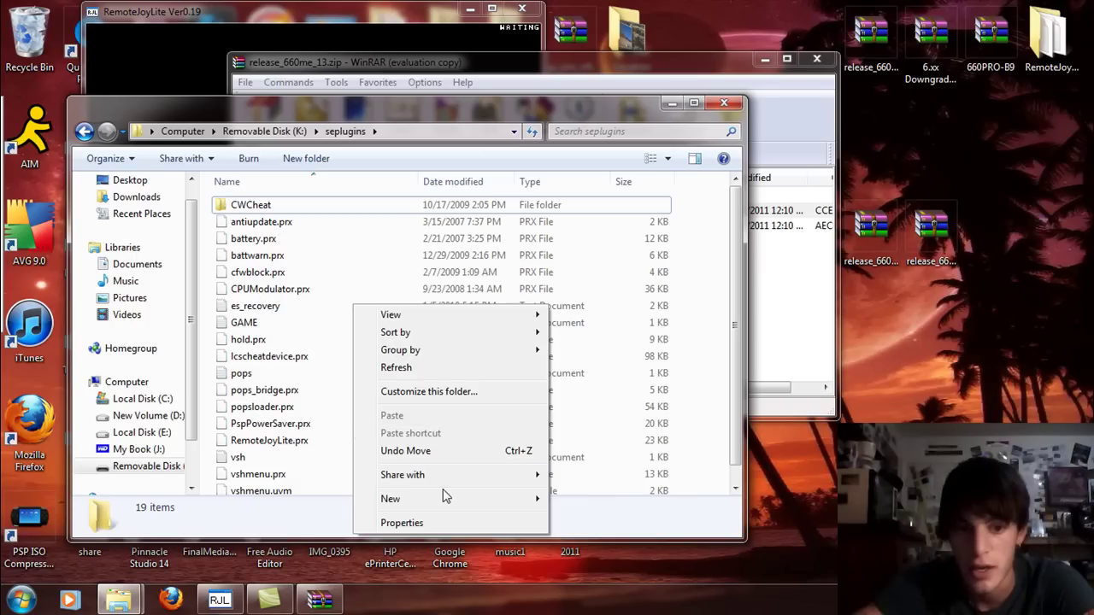
mouse_move(445, 498)
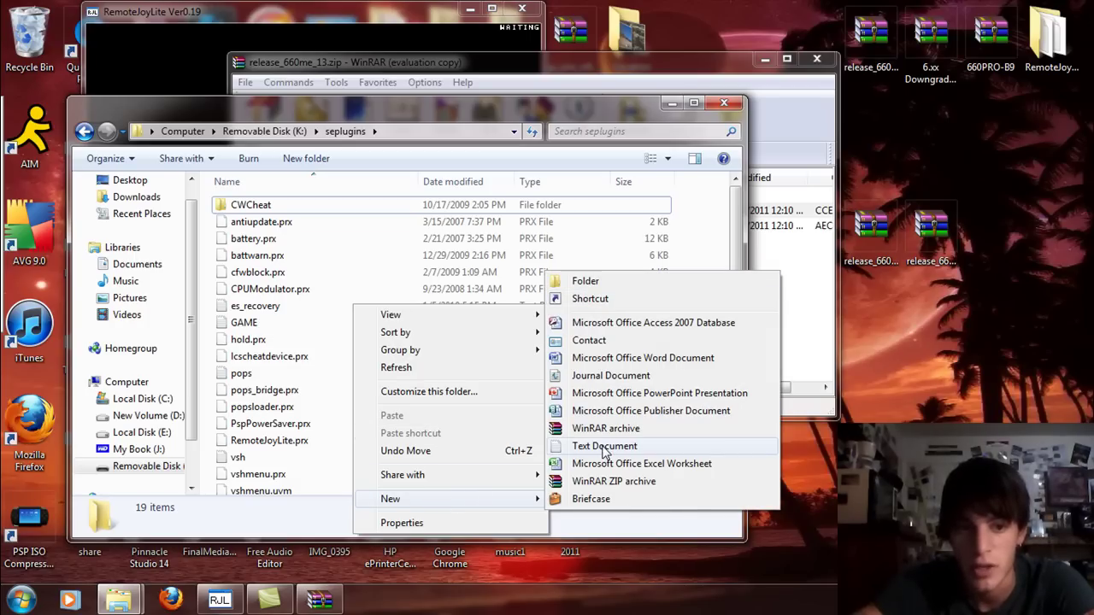
click(245, 324)
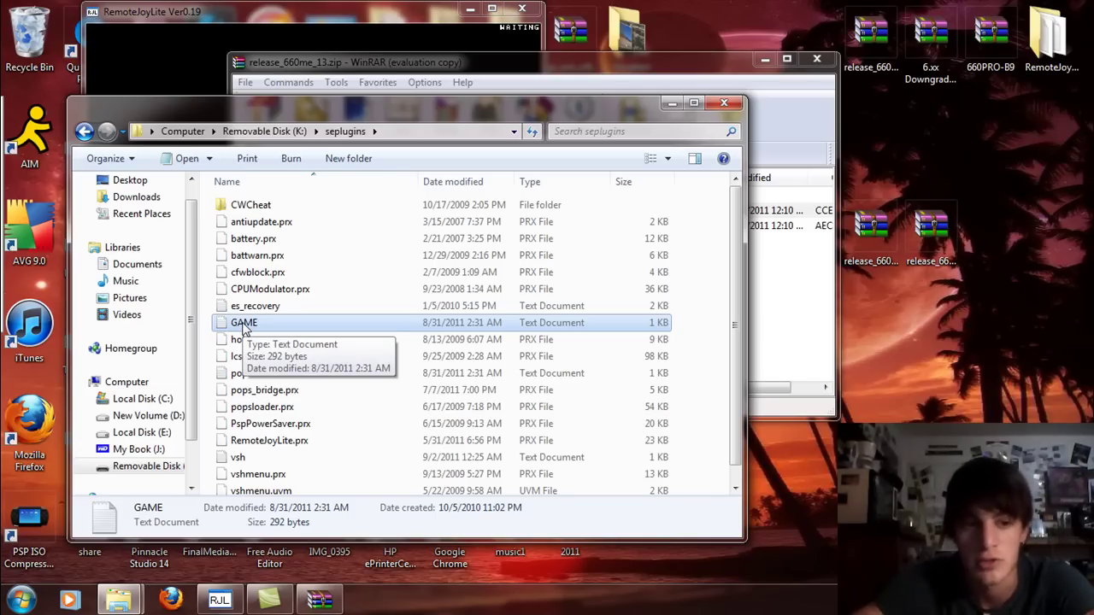
click(244, 325)
double_click(244, 325)
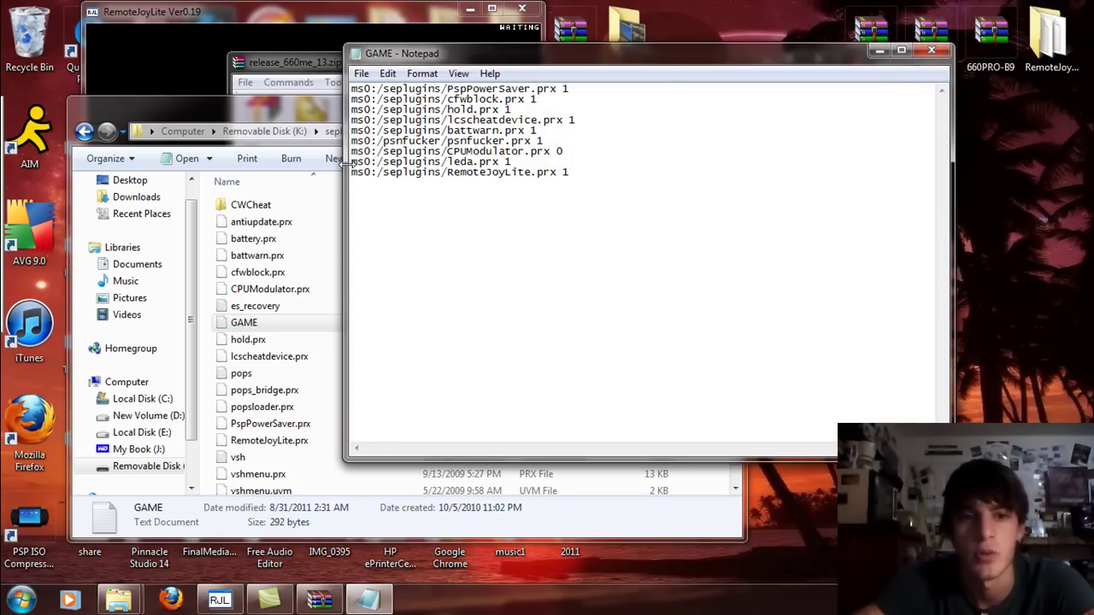
drag(351, 163, 509, 162)
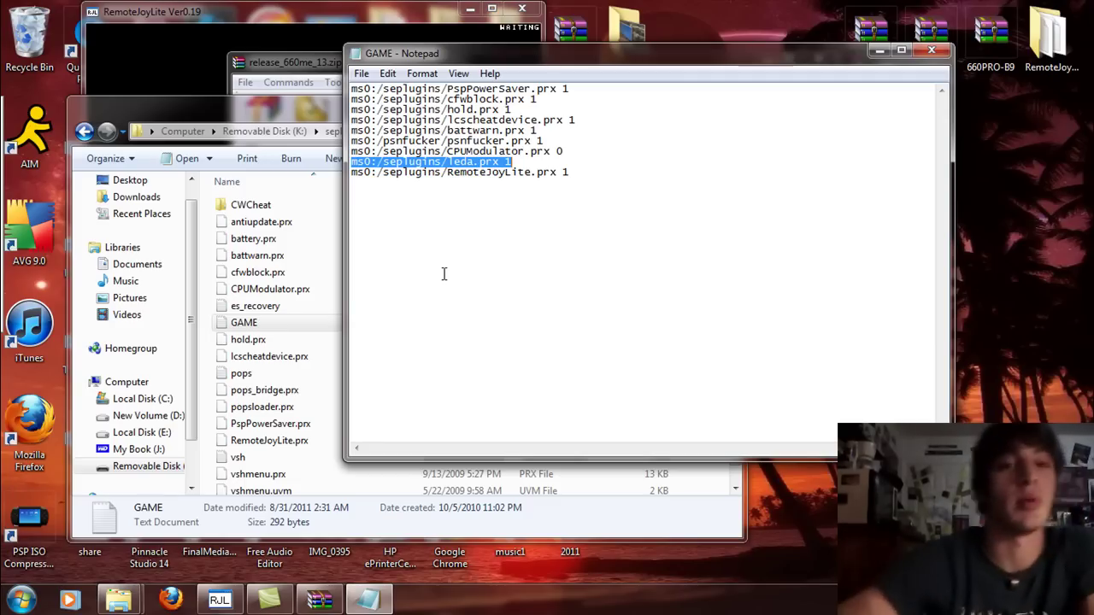
click(940, 55)
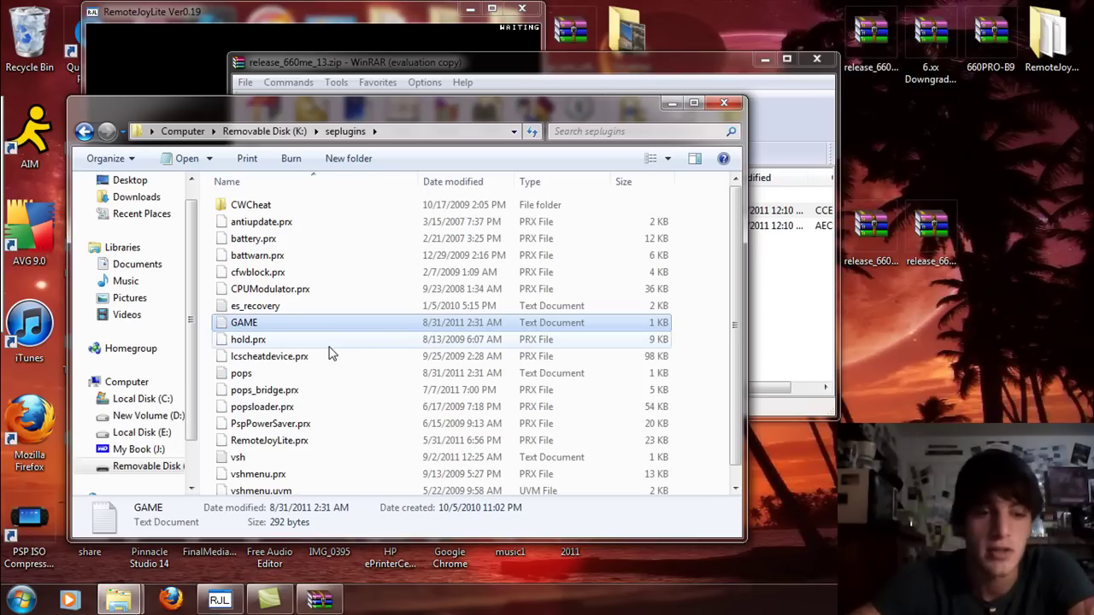
- Copy the UPDATE folder from the release_660me_13 archive into the PSP\GAME folder on Removable Disk (K:)
click(86, 132)
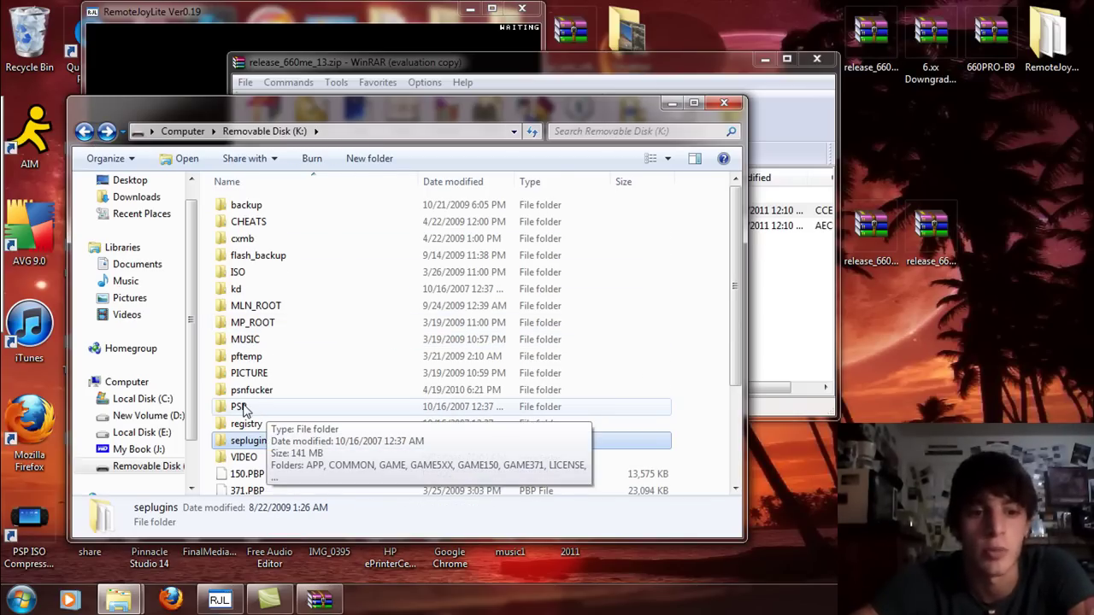
double_click(245, 409)
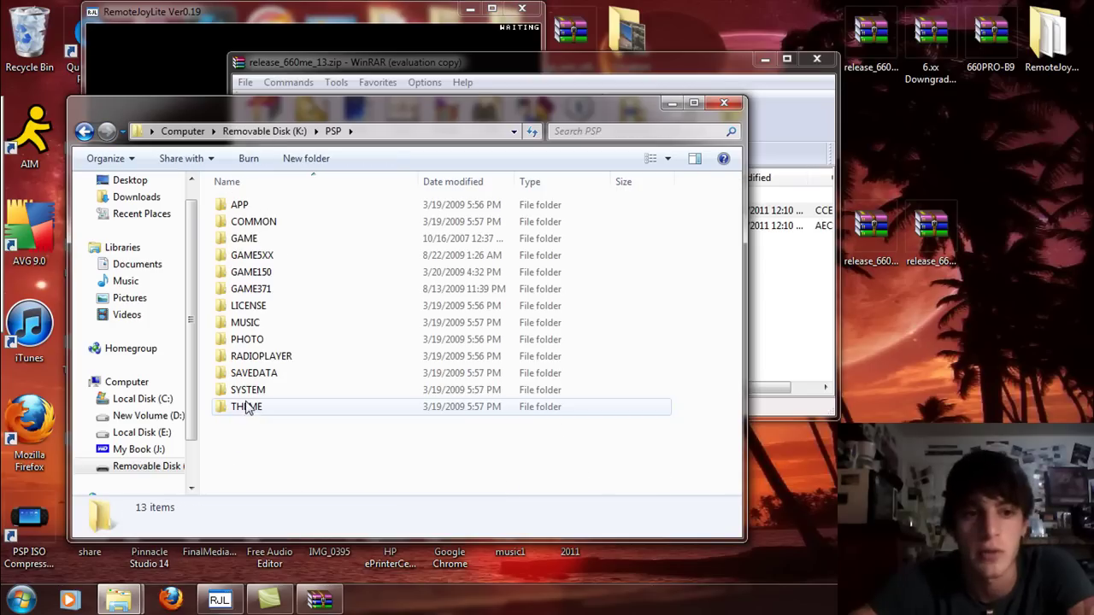
double_click(256, 239)
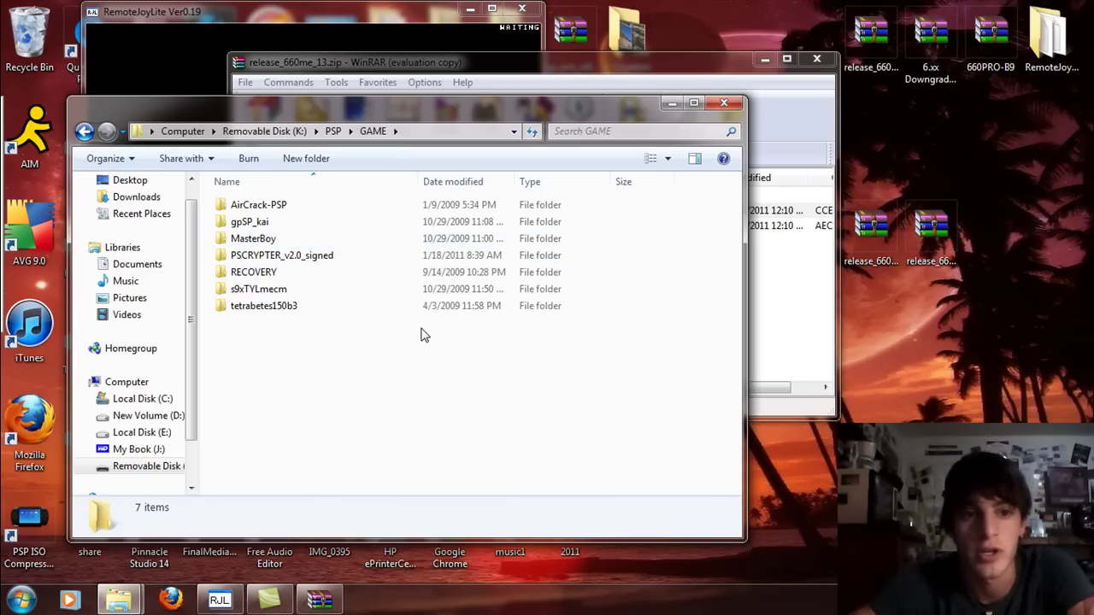
click(803, 292)
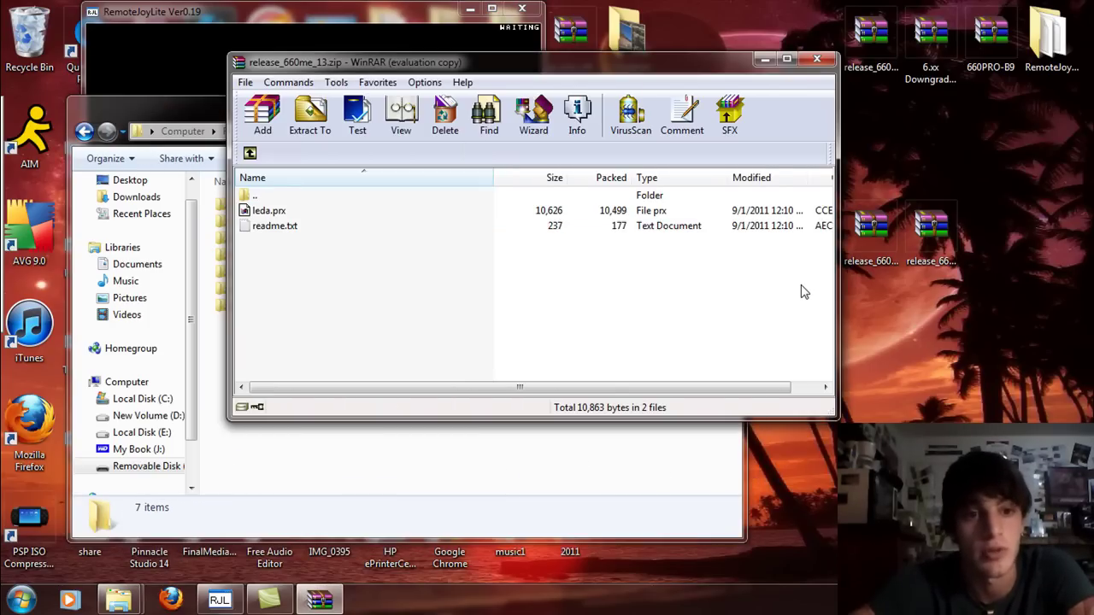
click(250, 153)
click(271, 242)
drag(270, 242, 296, 458)
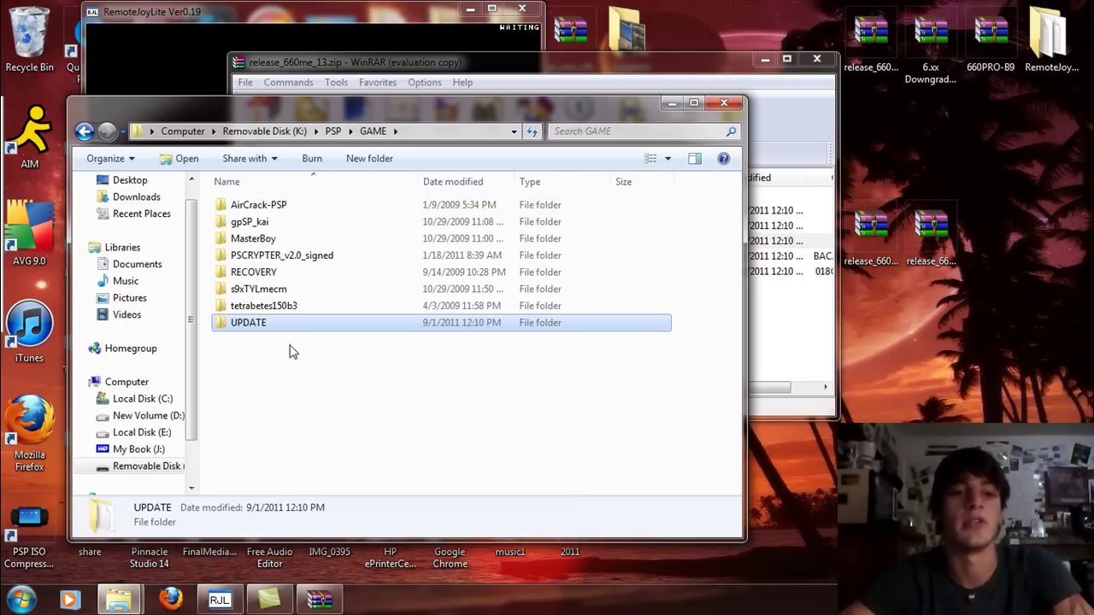
- Check the contents of the copied UPDATE folder and return to the GAME folder
mouse_move(291, 329)
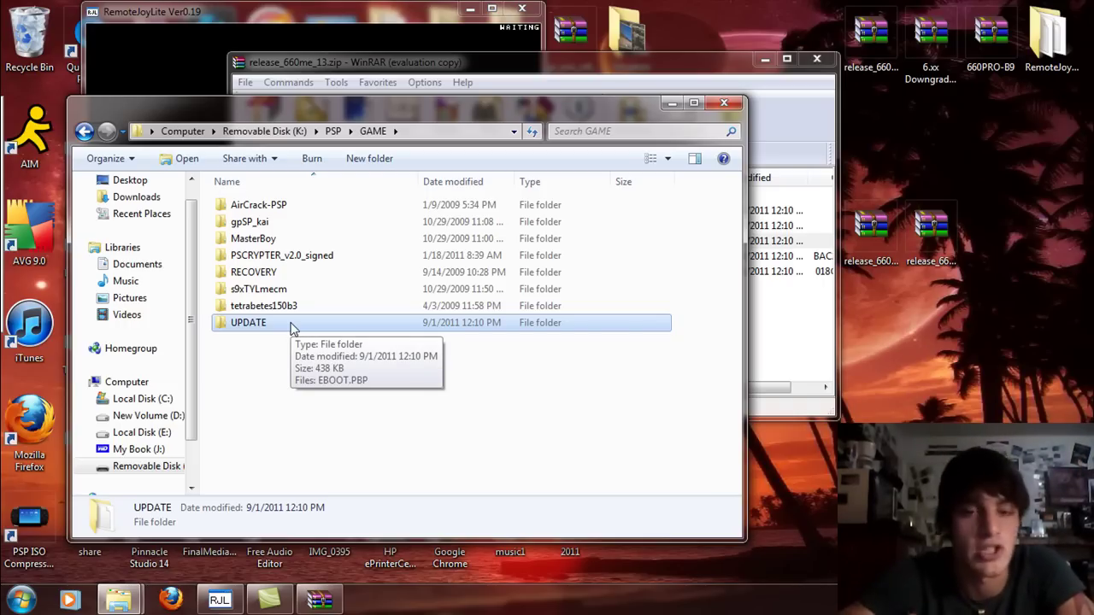
double_click(249, 328)
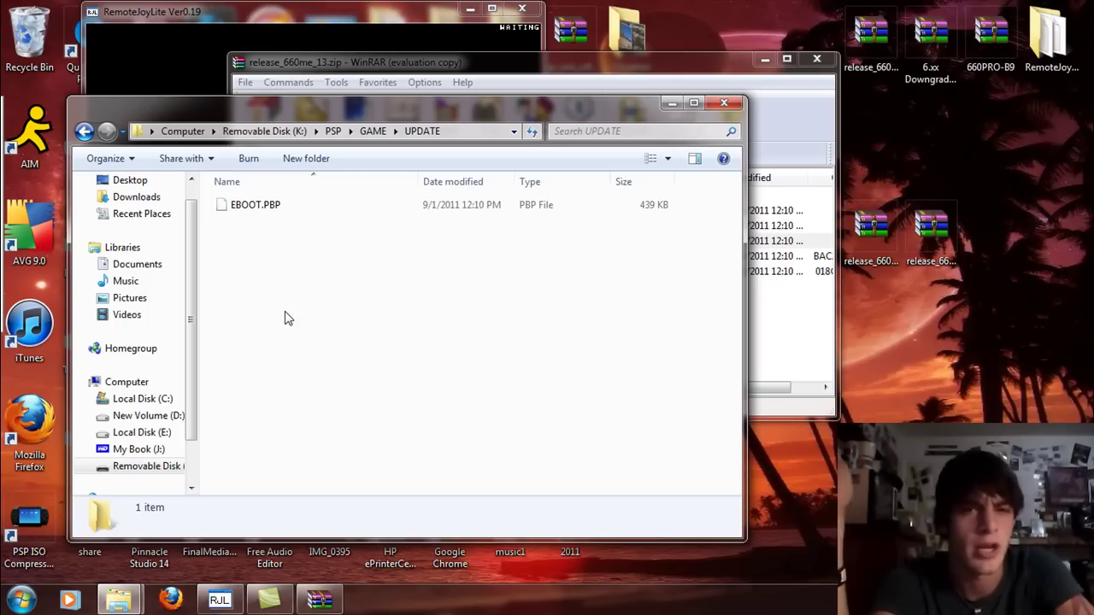
click(82, 132)
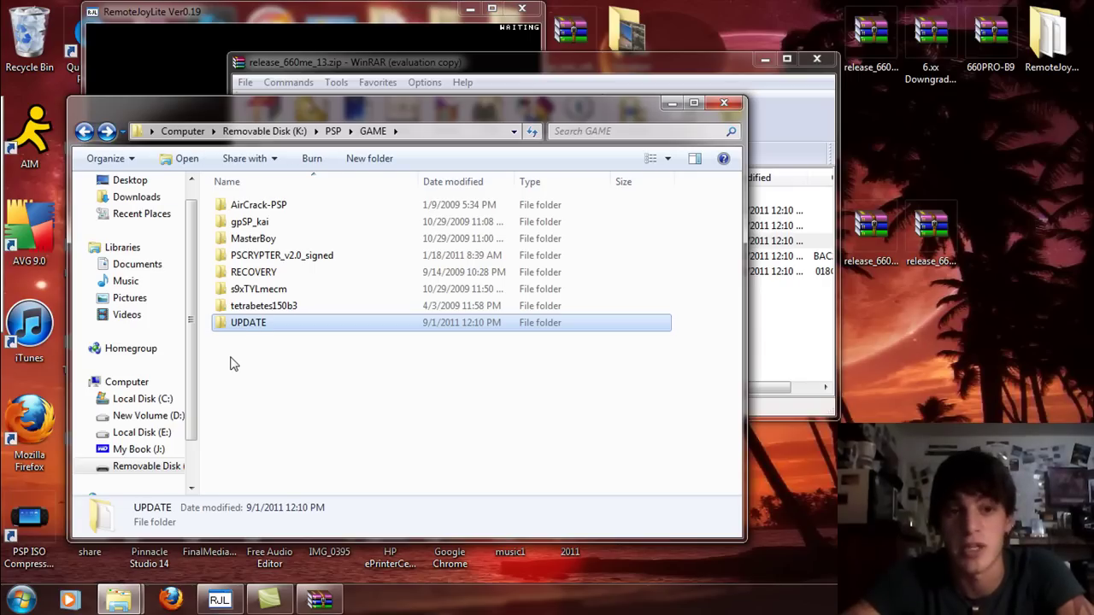
double_click(250, 326)
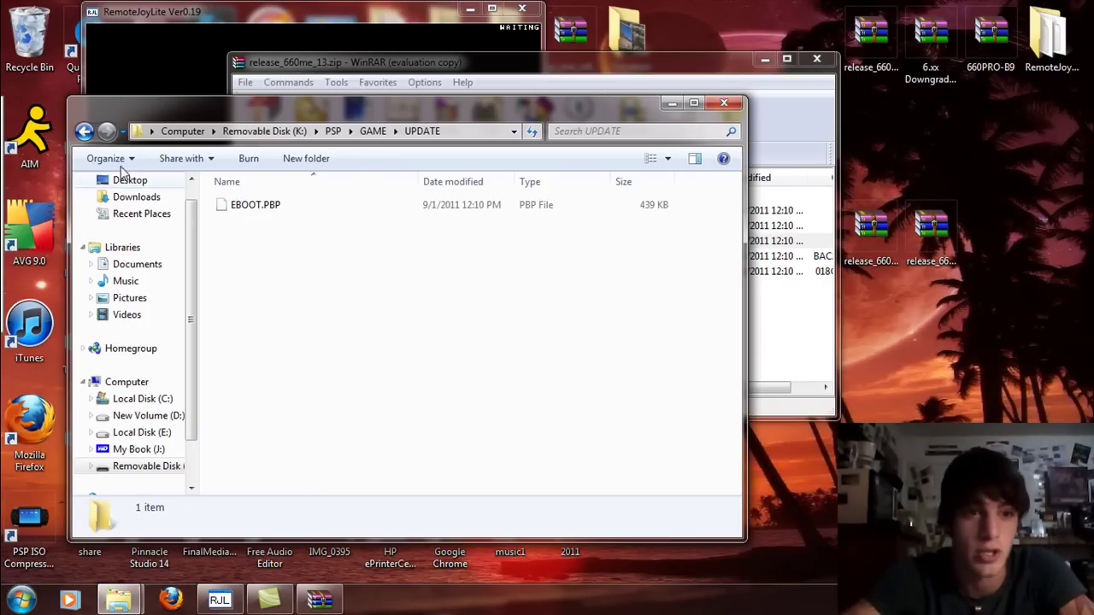
click(83, 131)
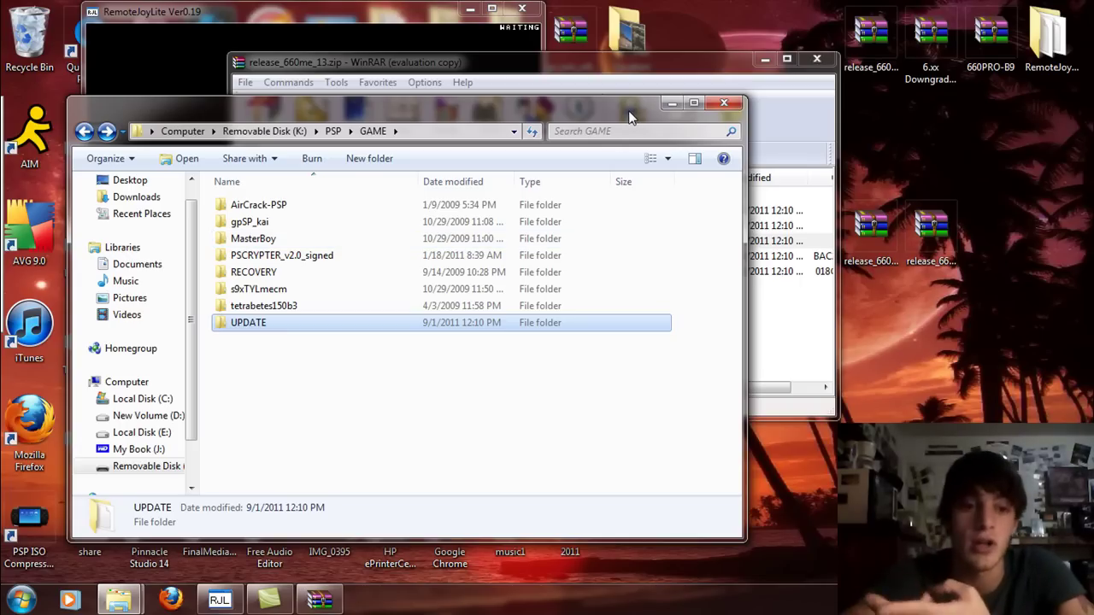
- Close the memory stick's Explorer window and the release_660me_13 archive
click(735, 103)
drag(682, 60, 593, 64)
click(731, 64)
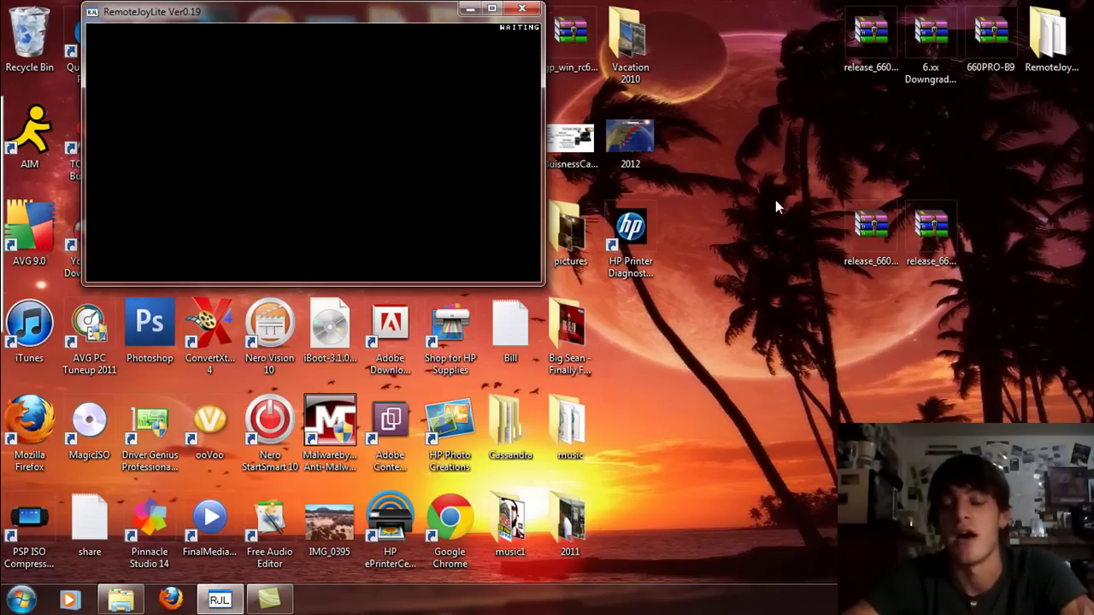
- Open the release_660lme_13 archive from the desktop, dismiss the licence reminder and browse to release_660lme\PSP\GAME
double_click(938, 228)
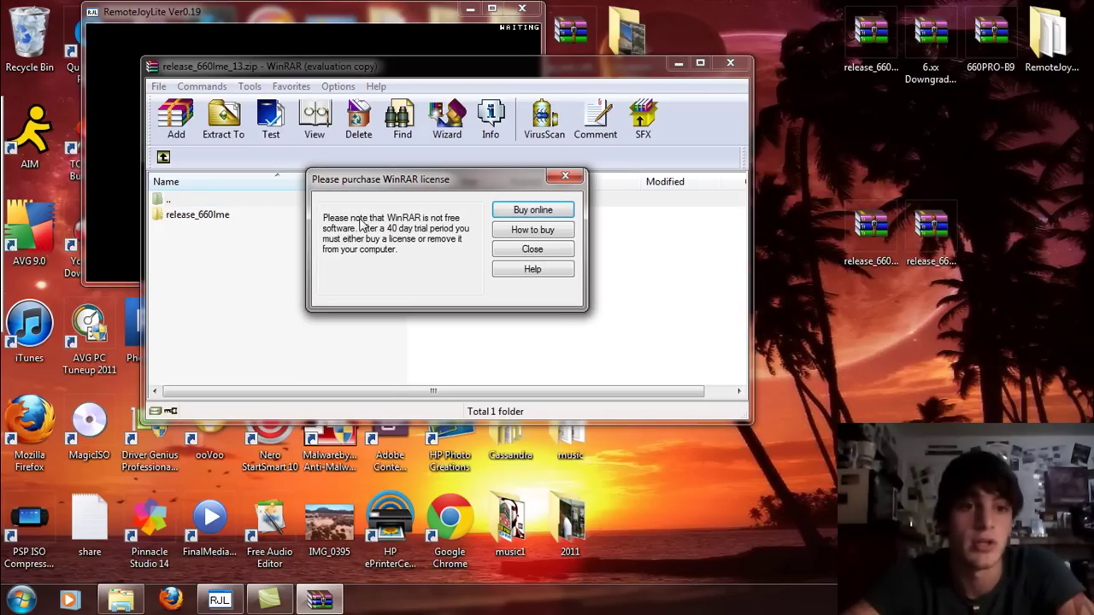
click(530, 250)
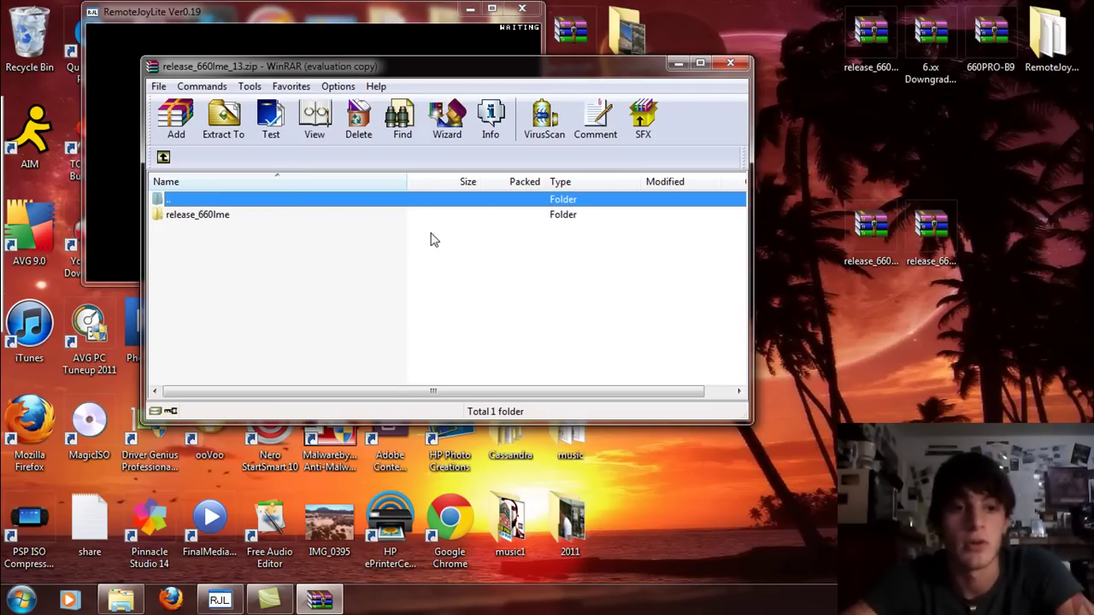
double_click(197, 216)
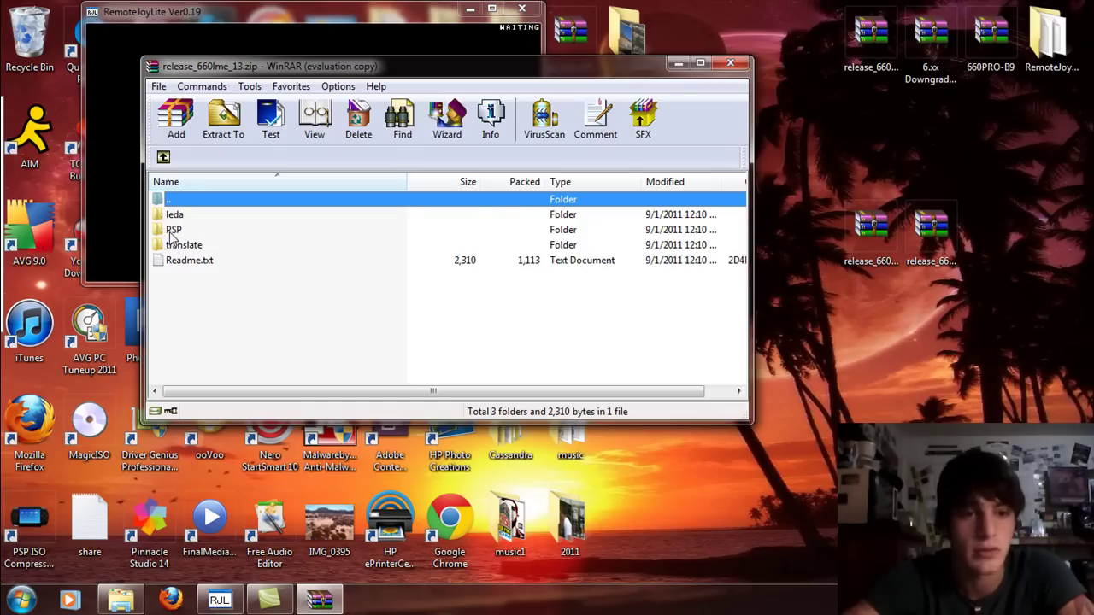
double_click(173, 231)
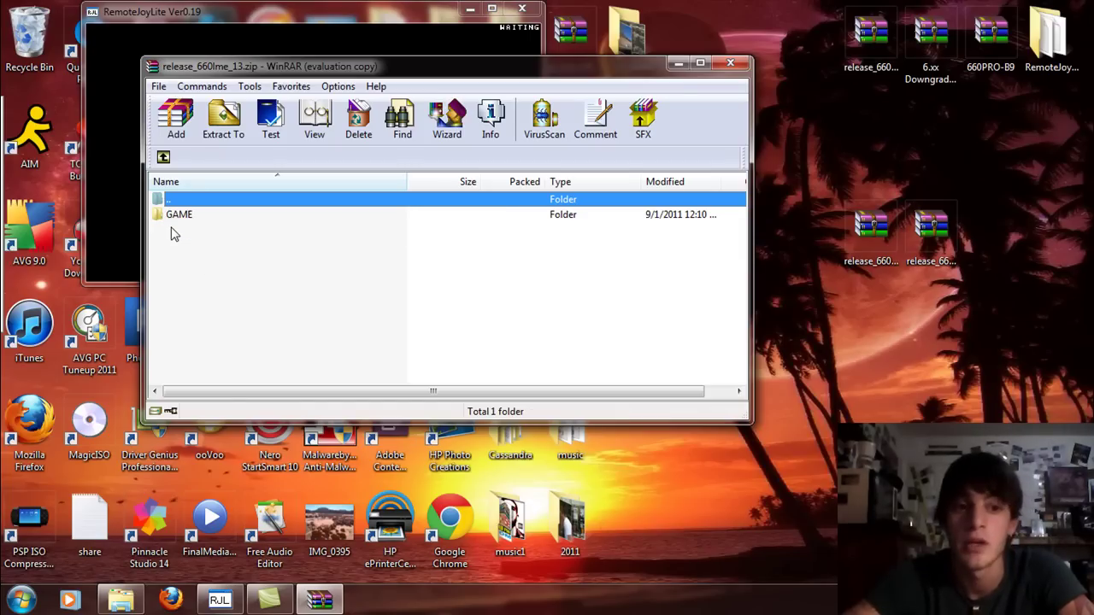
double_click(176, 217)
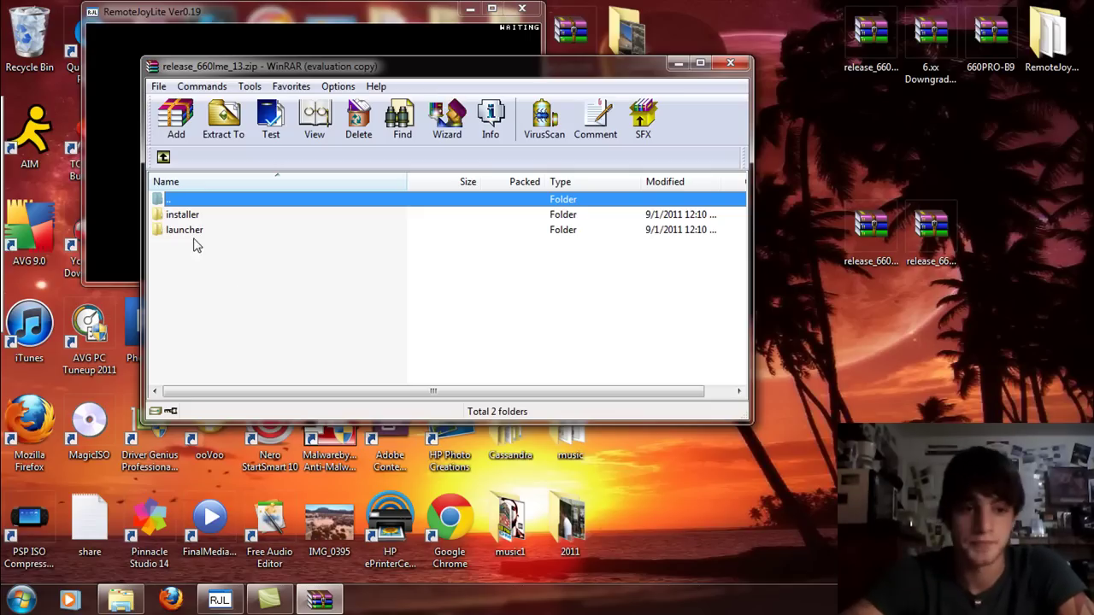
- Look into the archive's installer and launcher folders and return to the release_660lme folder
double_click(189, 217)
click(164, 158)
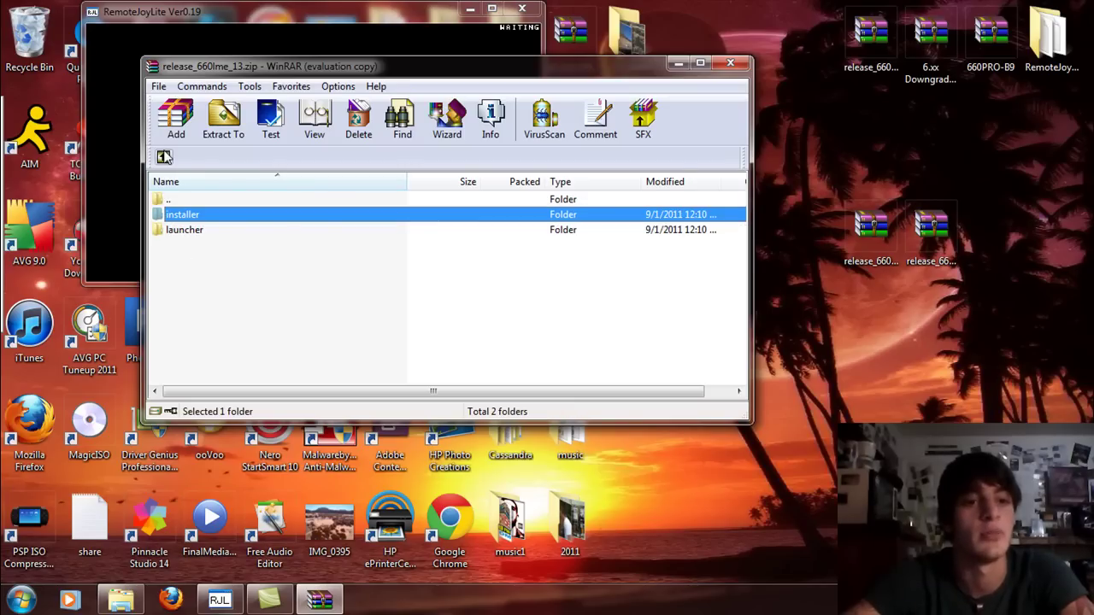
click(164, 157)
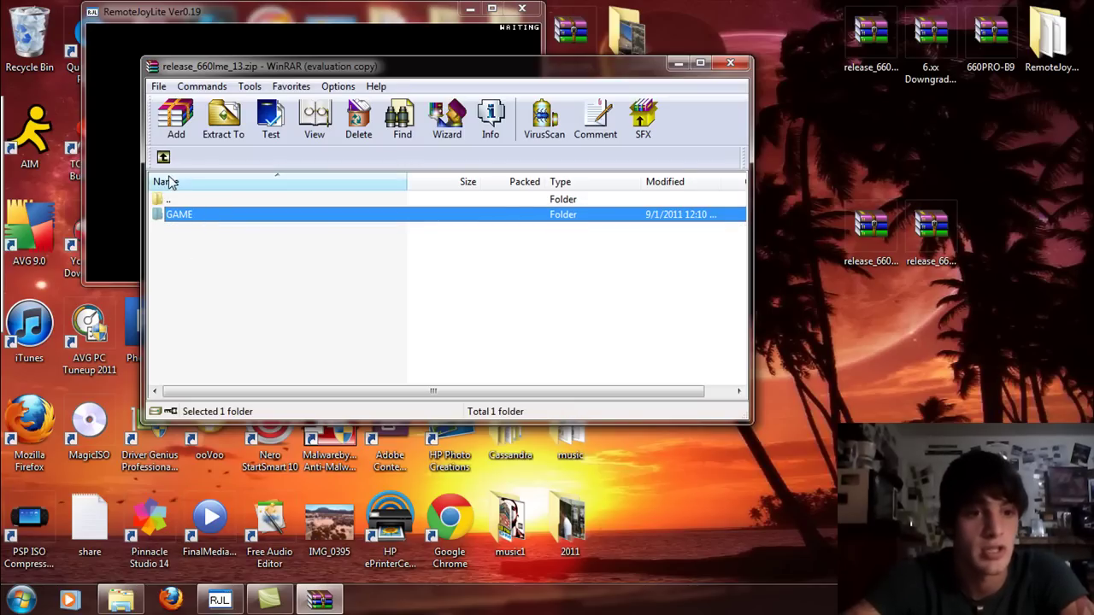
double_click(181, 219)
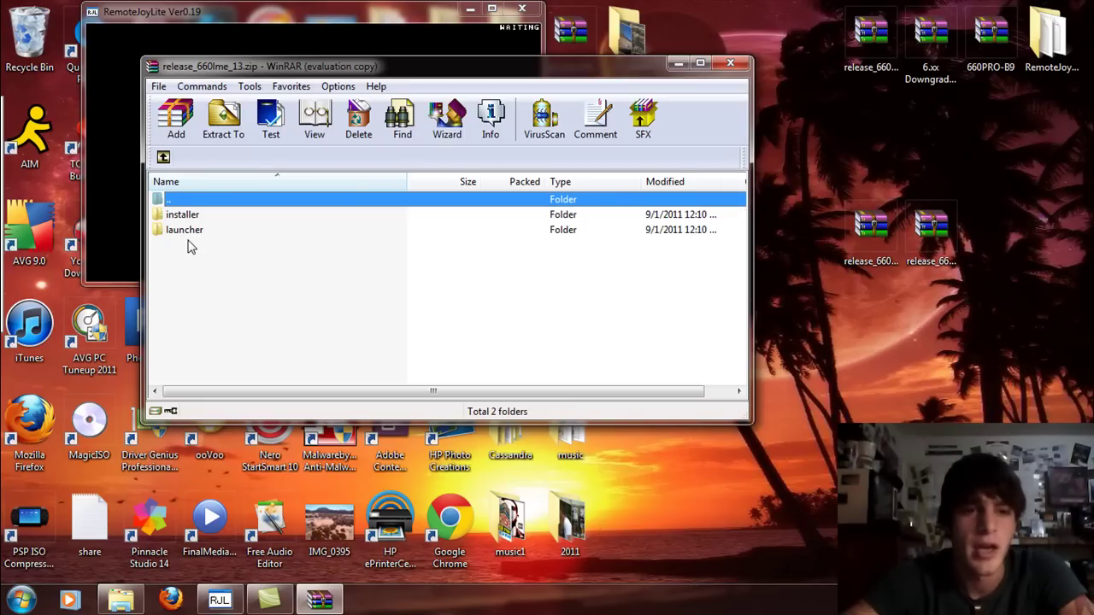
double_click(190, 230)
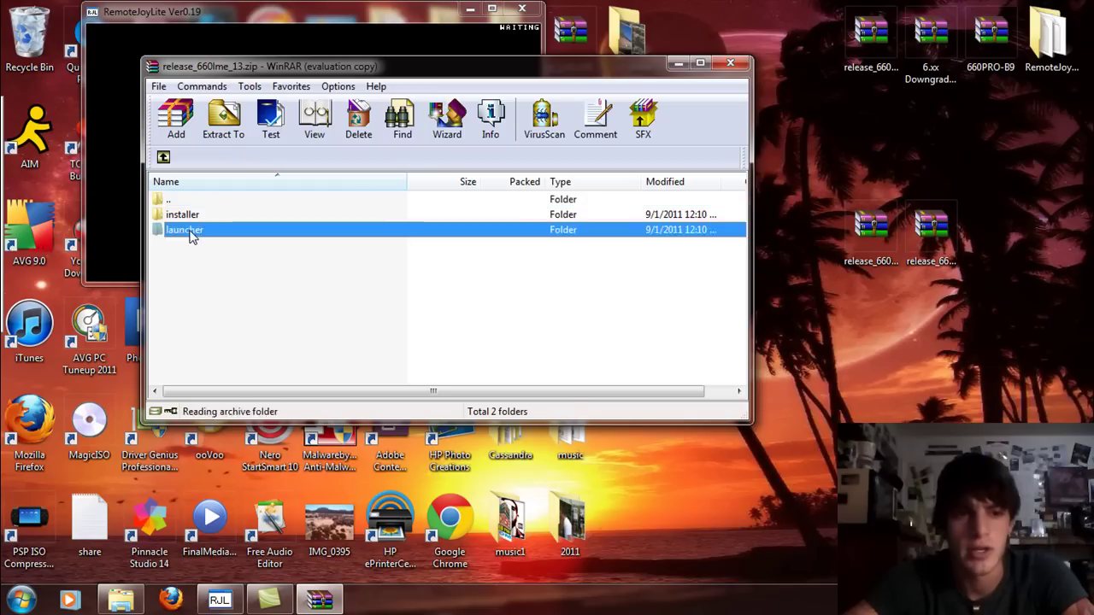
click(164, 159)
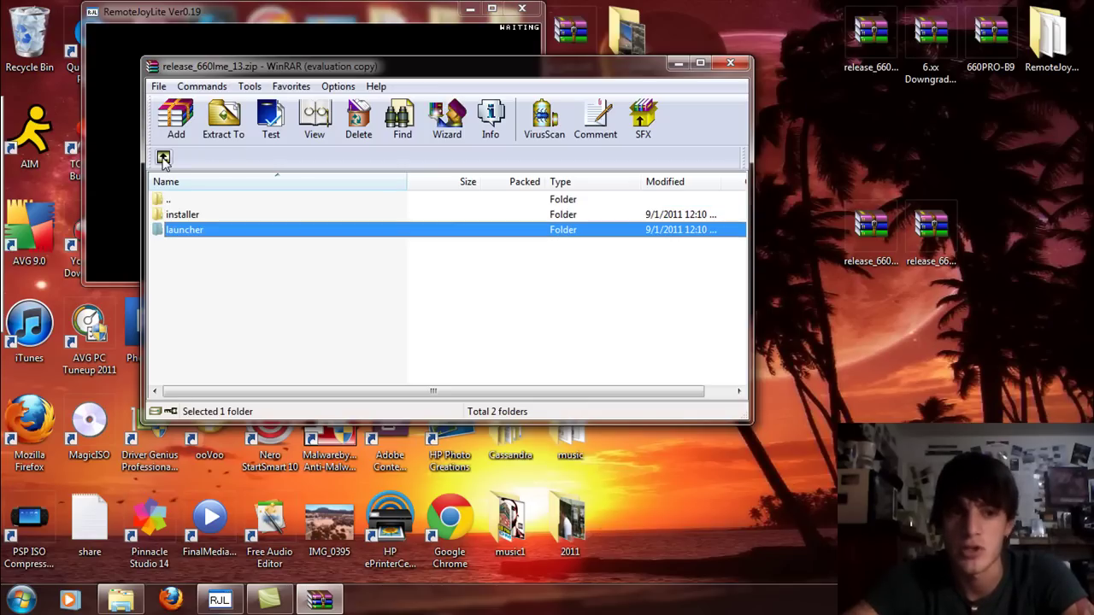
click(165, 159)
click(165, 159)
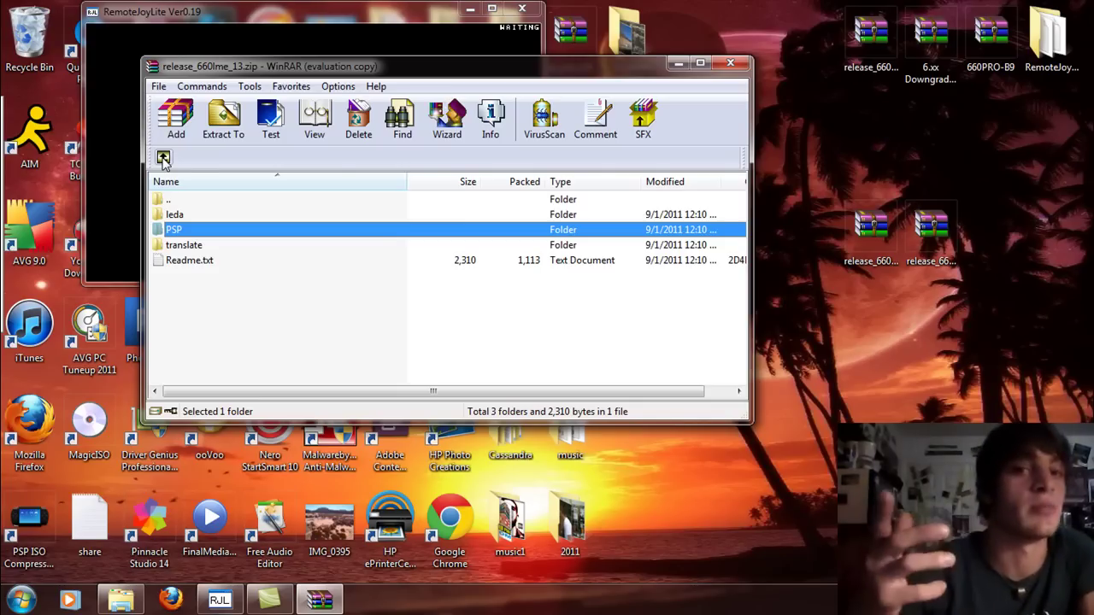
- Look over the leda folder in the release_660lme_13 archive and close the archive
double_click(177, 216)
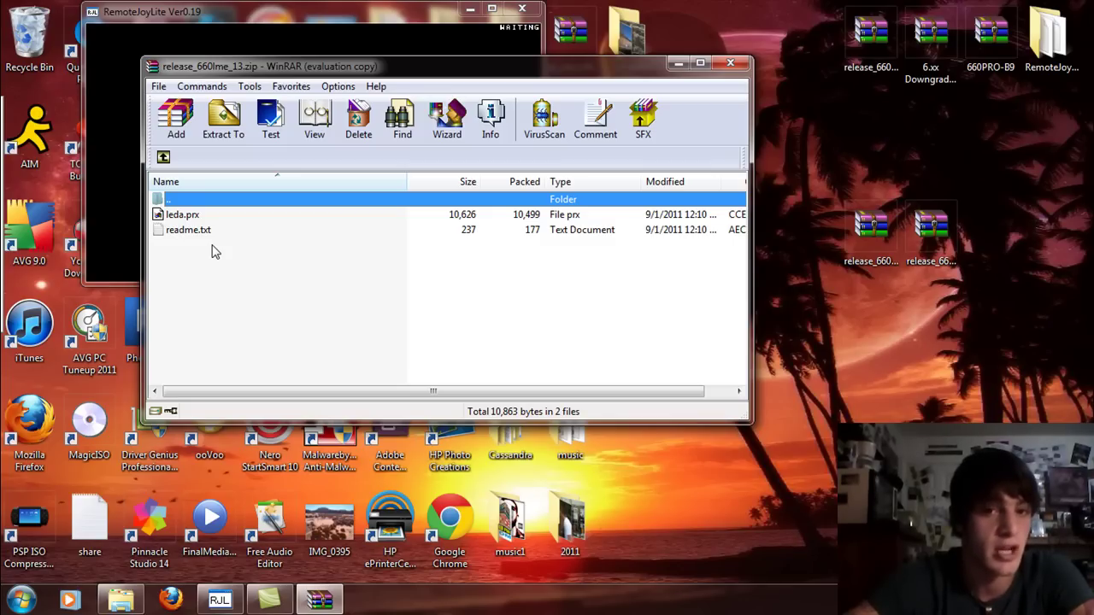
click(163, 158)
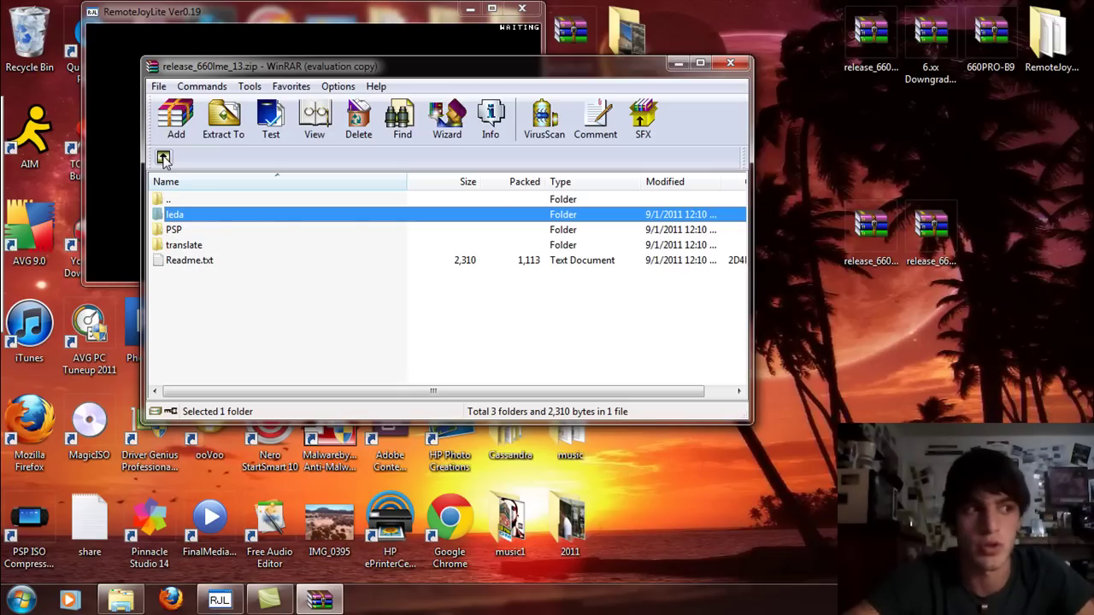
click(724, 68)
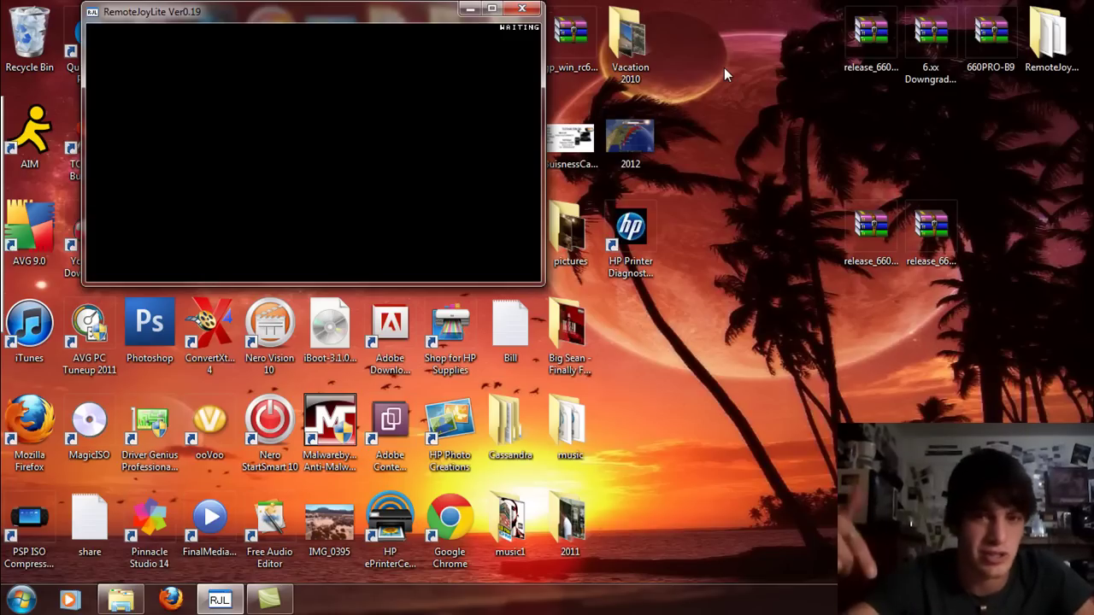
click(943, 221)
click(870, 226)
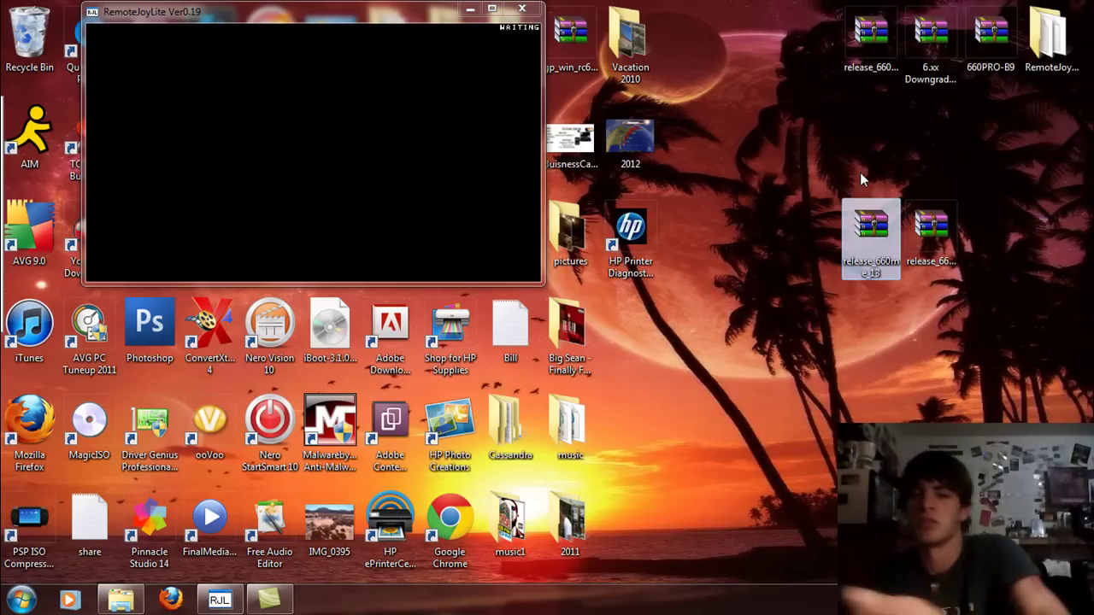
- Restart RemoteJoyLite and enlarge its window on the desktop
click(522, 10)
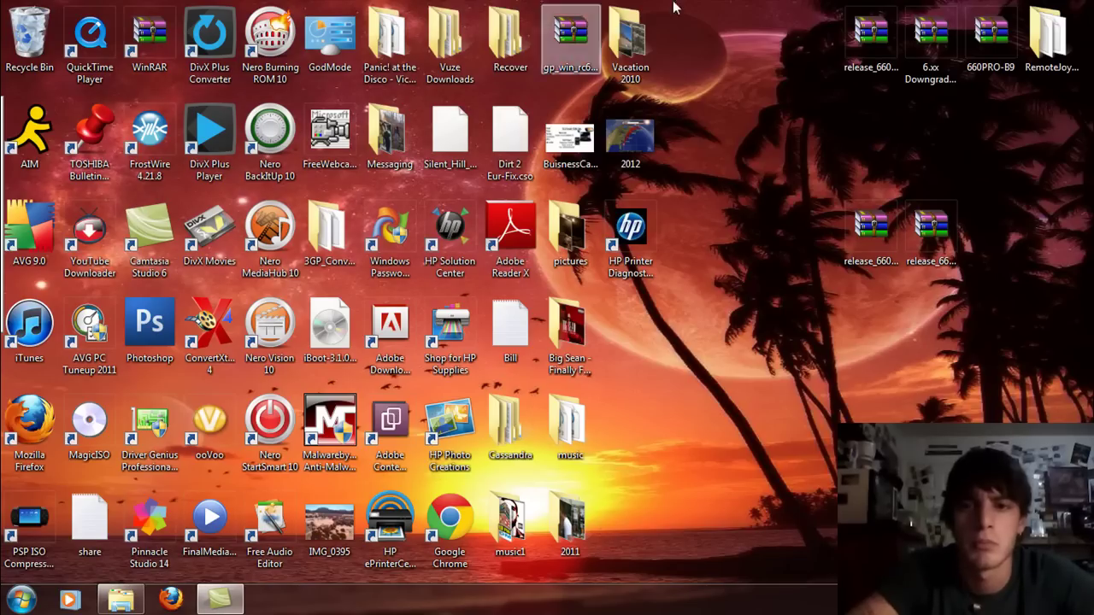
click(120, 600)
double_click(288, 251)
click(651, 83)
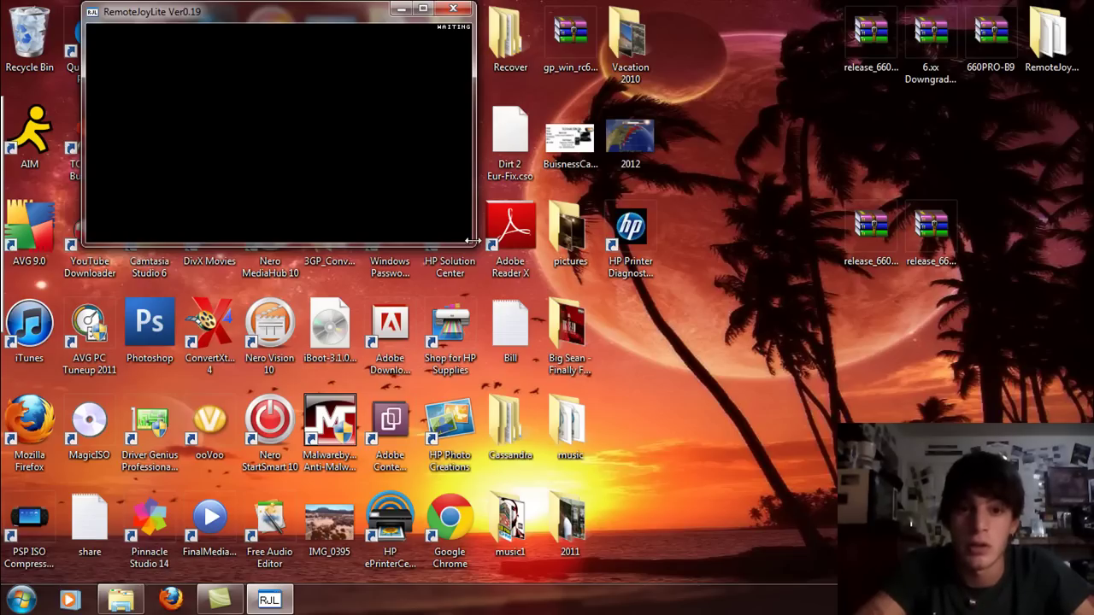
drag(471, 244, 581, 314)
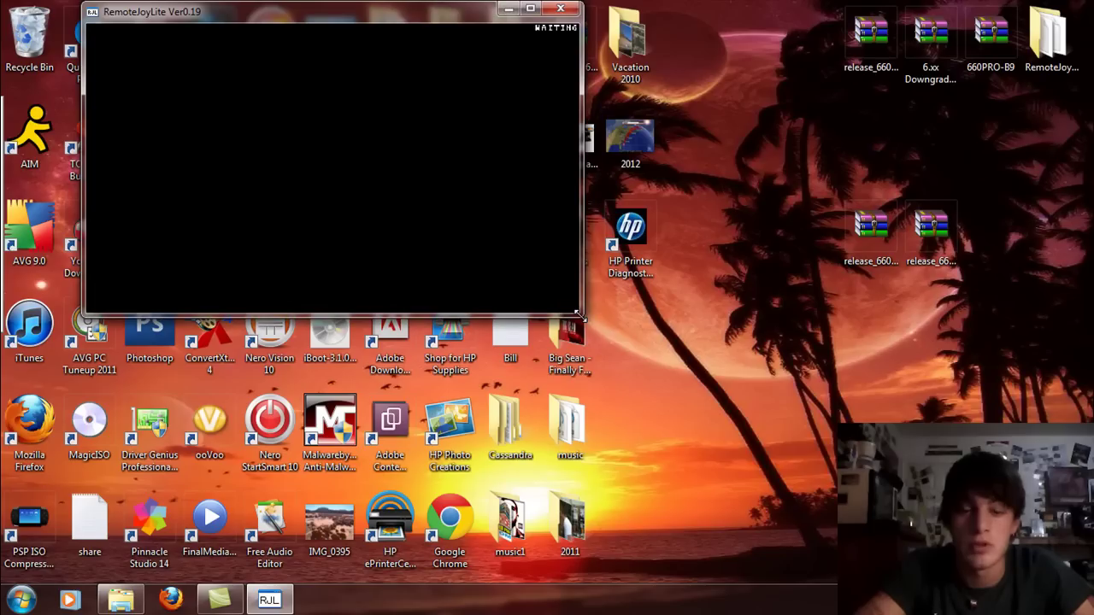